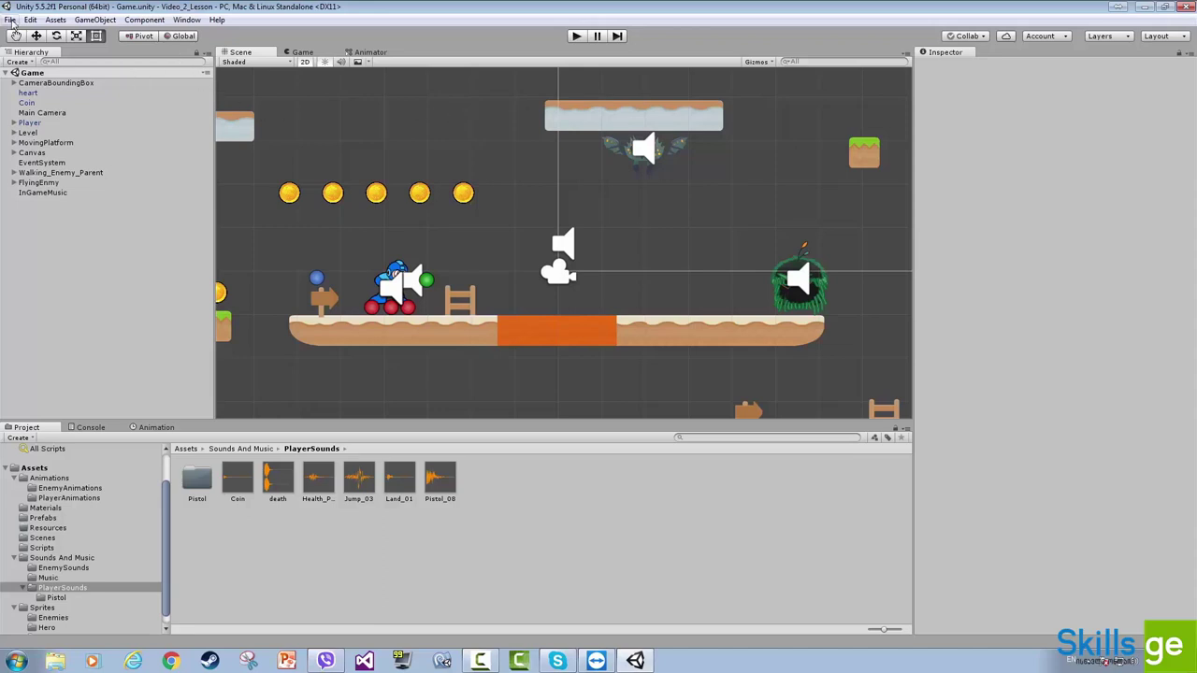
- Create a new scene and save it as MainMenu in the project's Scenes folder
click(9, 20)
click(41, 31)
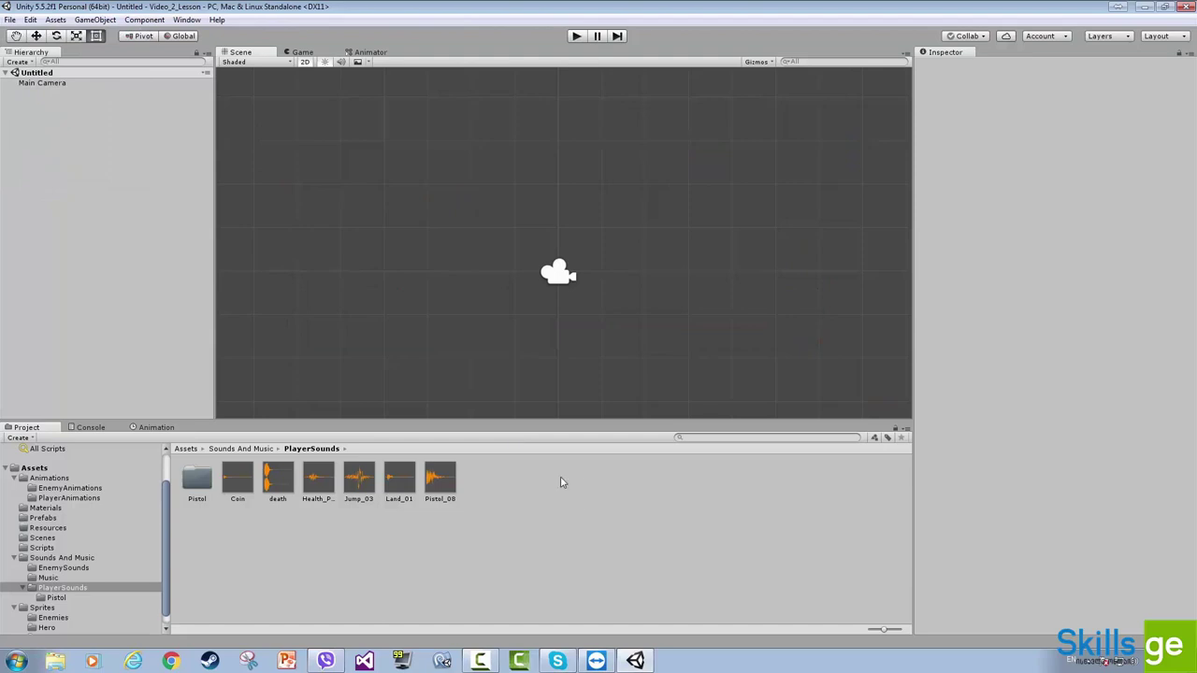
key(ctrl+s)
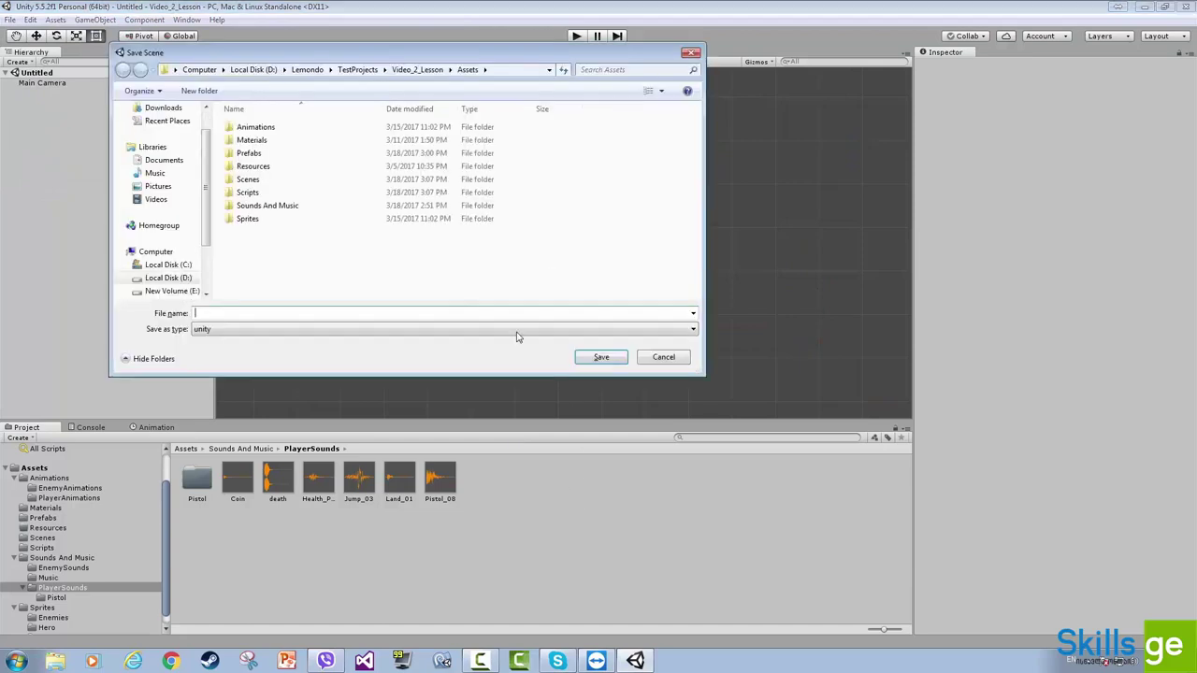
double_click(250, 182)
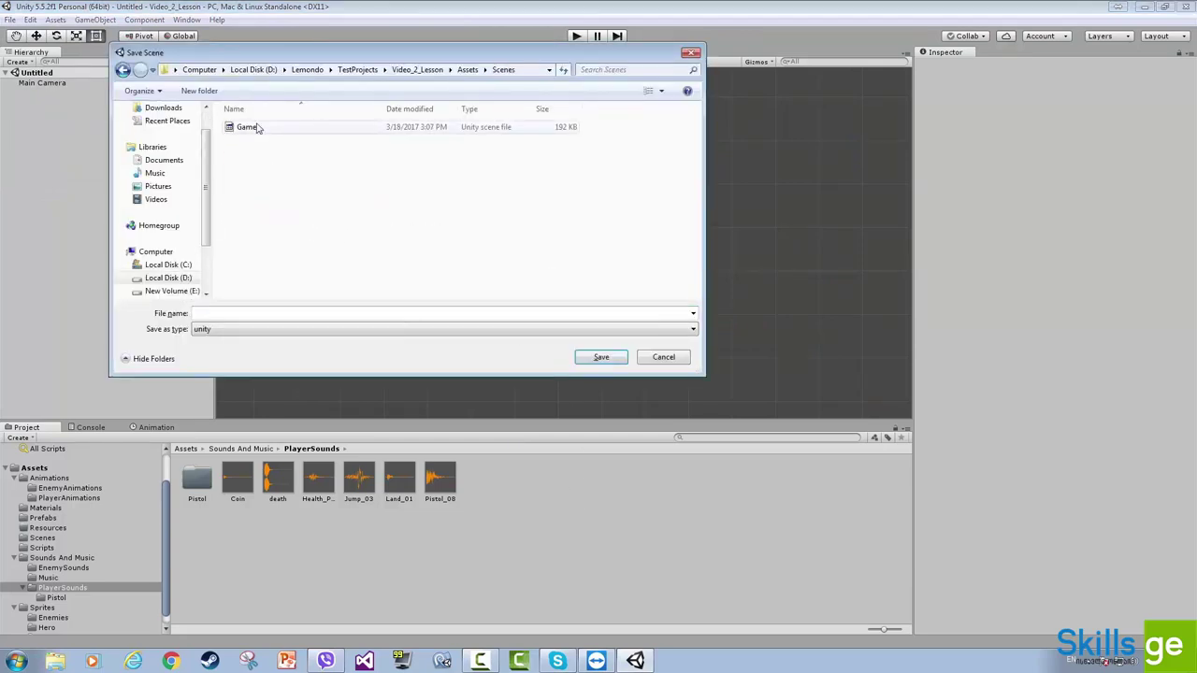
click(209, 313)
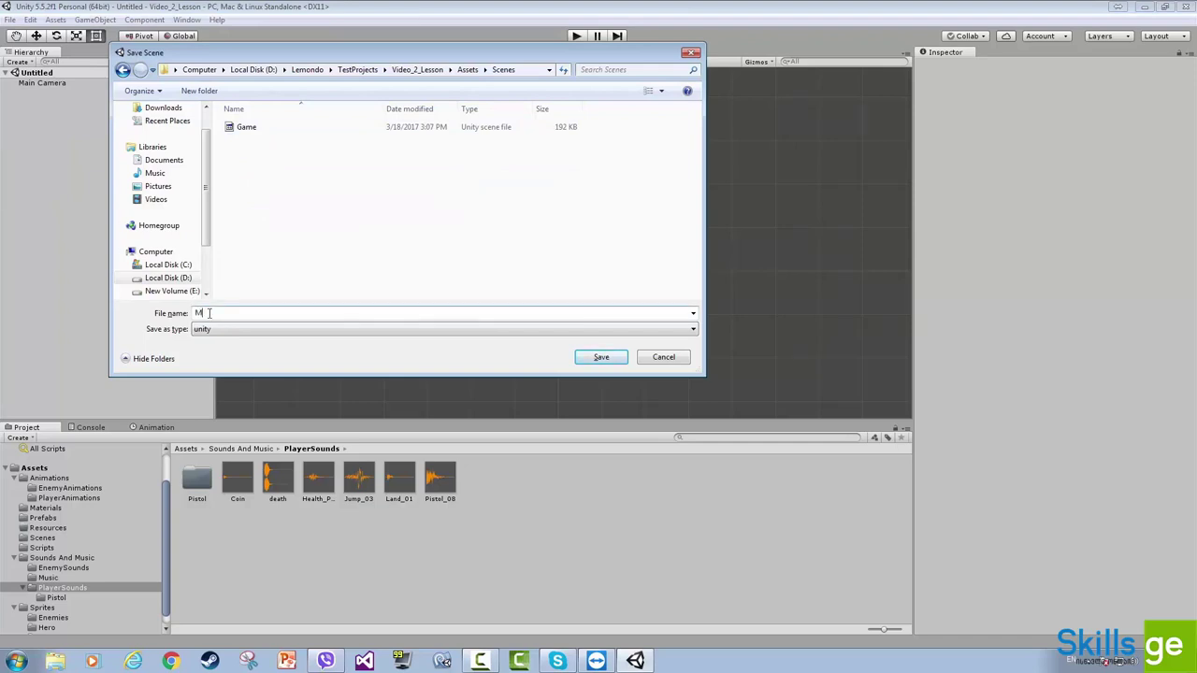
text(Menu)
key(BackSpace)
key(BackSpace)
key(BackSpace)
key(BackSpace)
text(MainMenu)
key(Return)
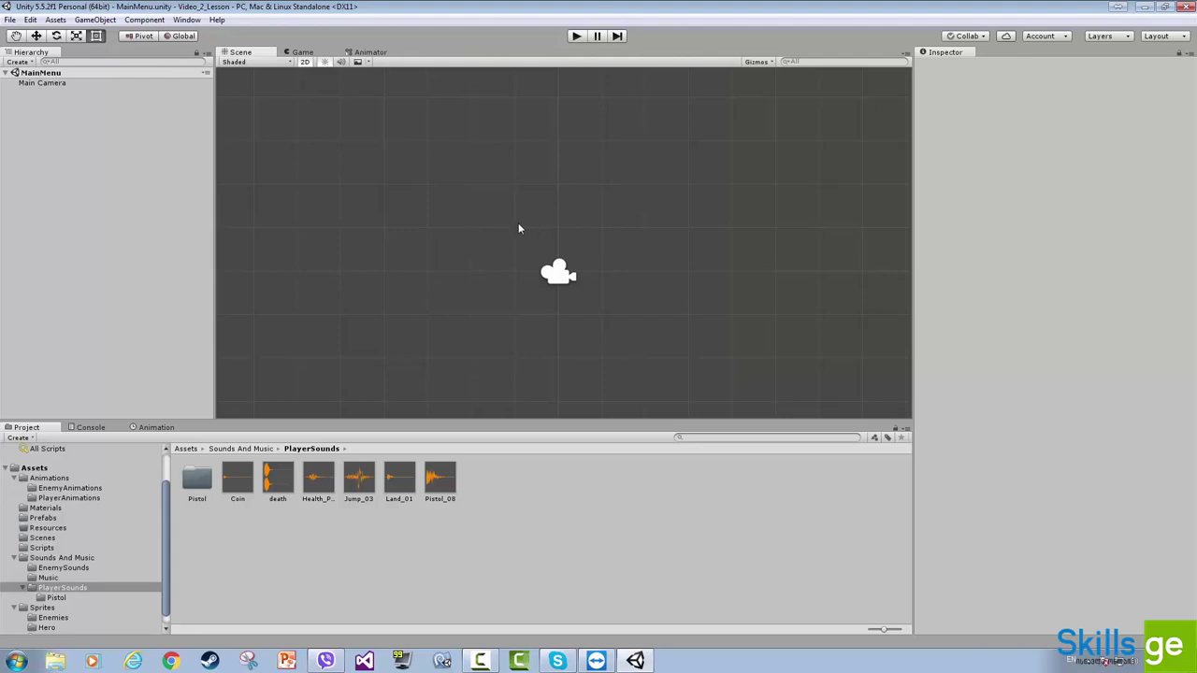
- Add a UI Canvas to the MainMenu scene and frame it in the scene view
scroll(518, 227, down, 3)
right_click(40, 141)
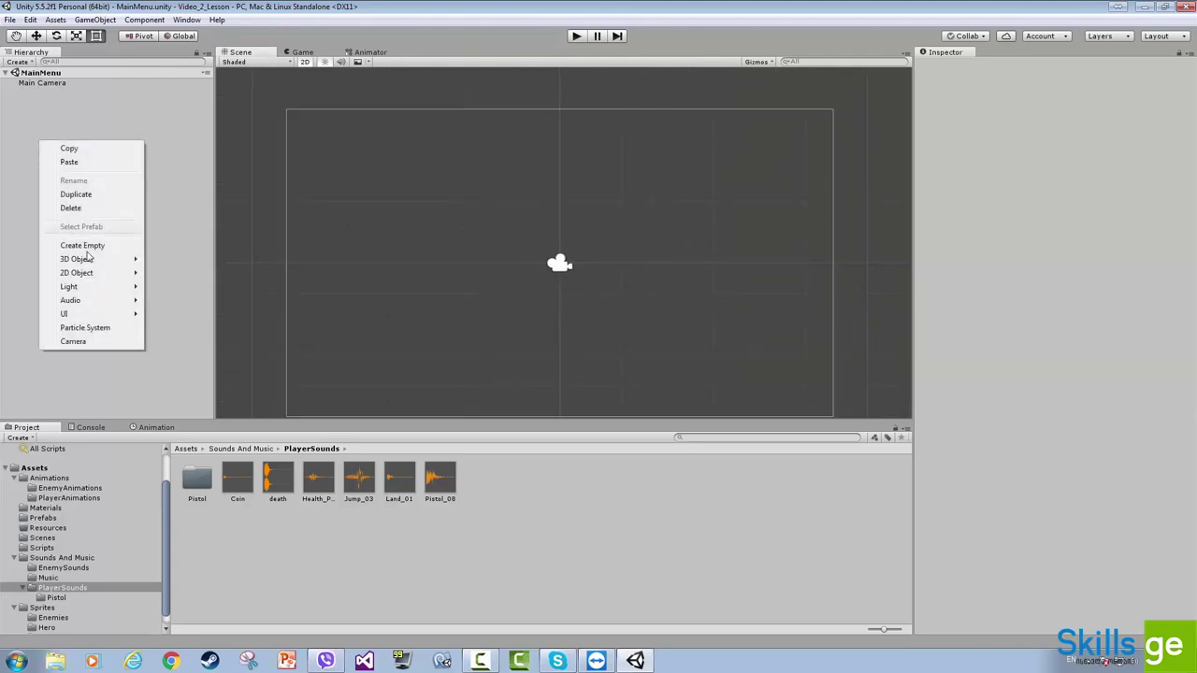
mouse_move(87, 316)
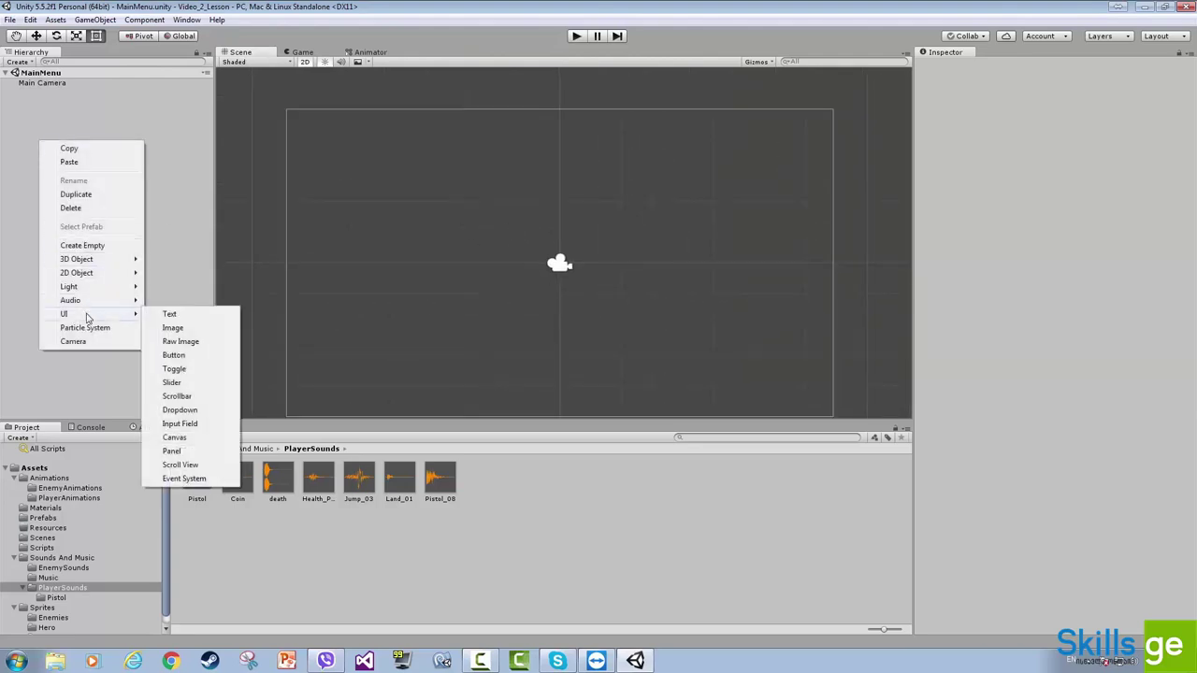
click(174, 437)
scroll(567, 211, down, 4)
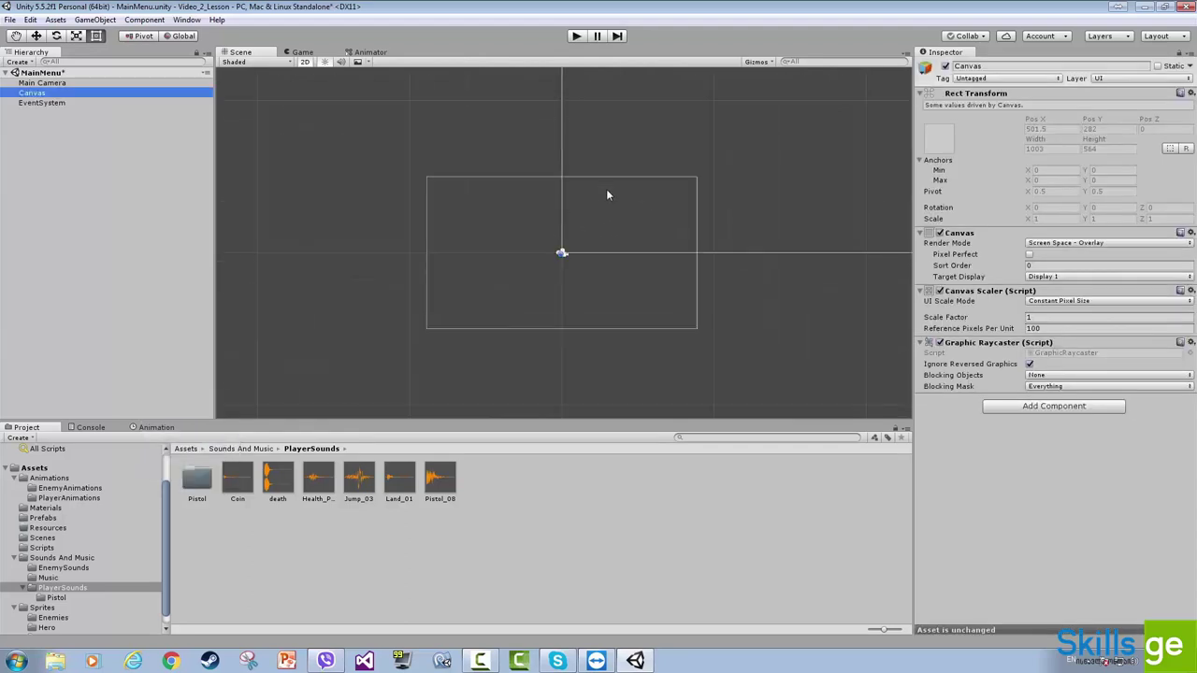
scroll(598, 215, down, 6)
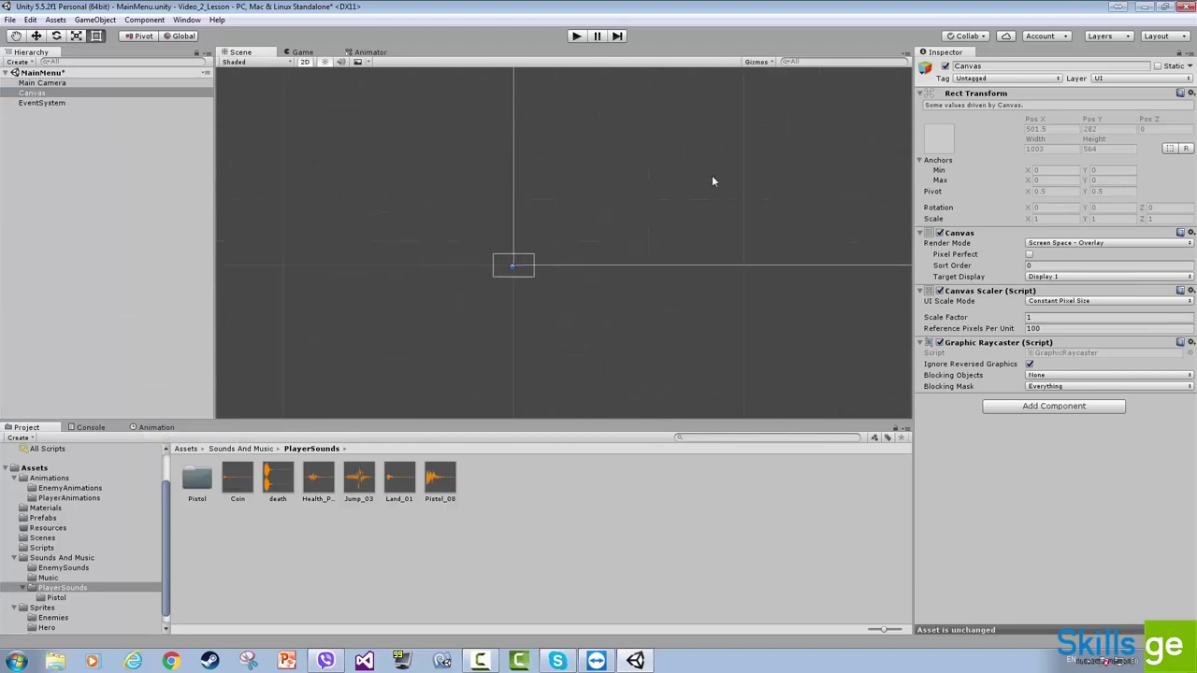
scroll(608, 230, down, 6)
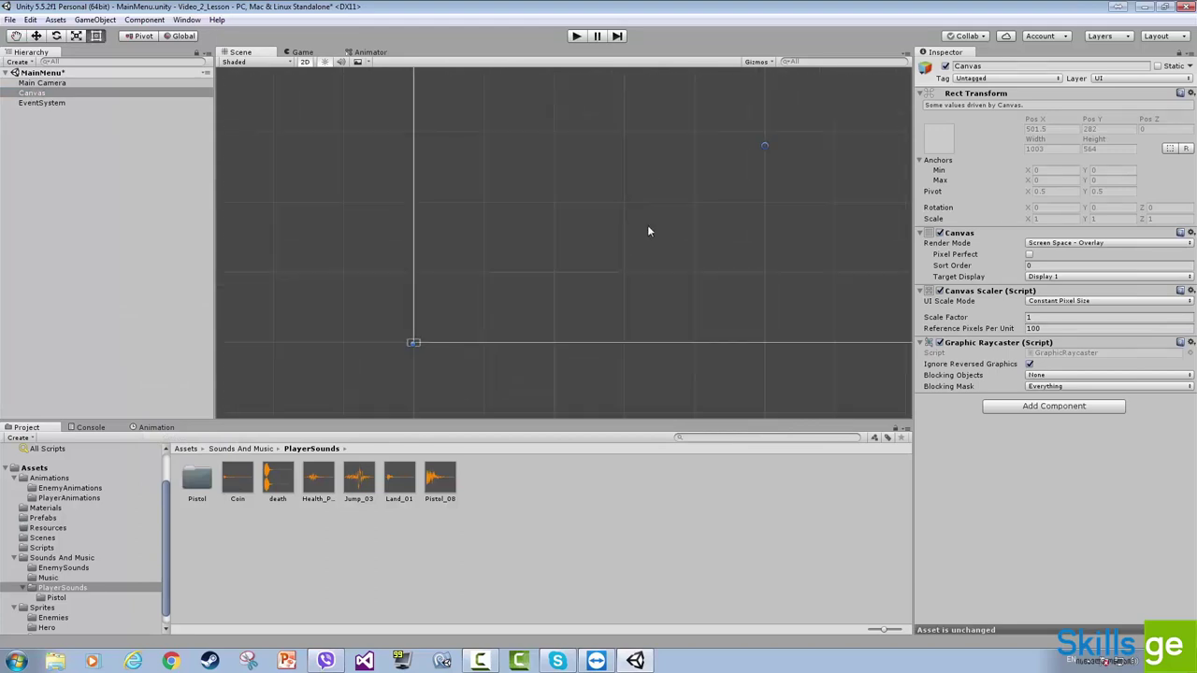
key(f)
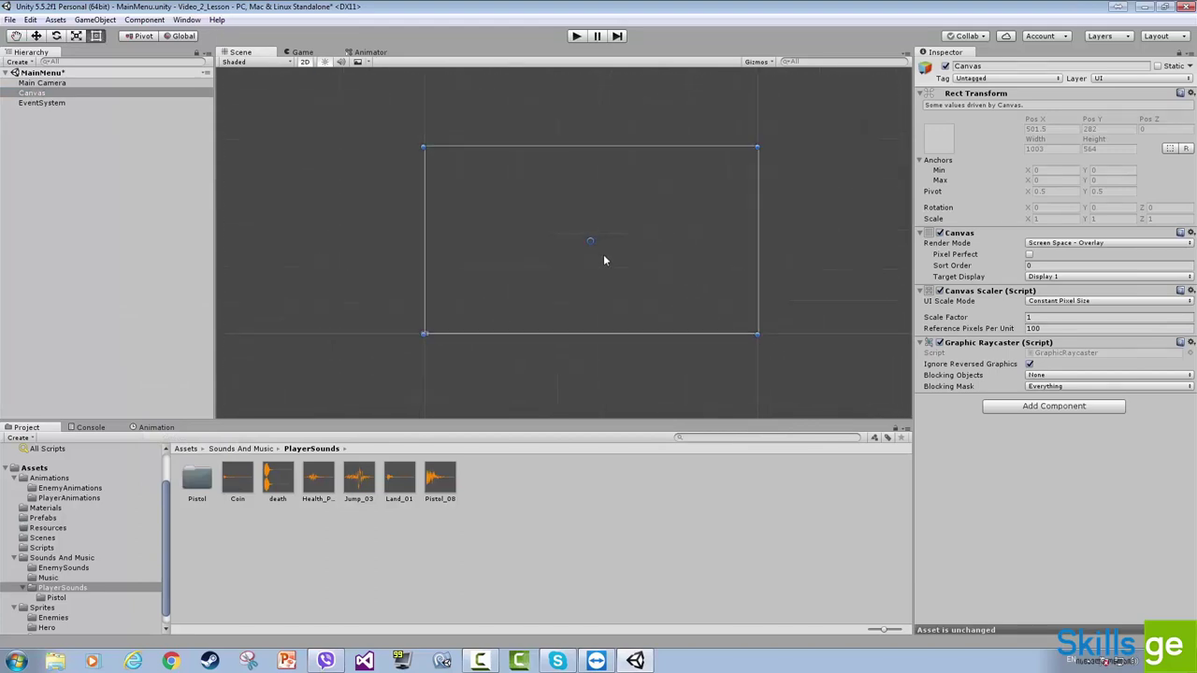
- Keep the canvas on Screen Space - Overlay and set its scaler to Scale With Screen Size, 1920 x 1080 reference resolution, match 0.5
click(1076, 244)
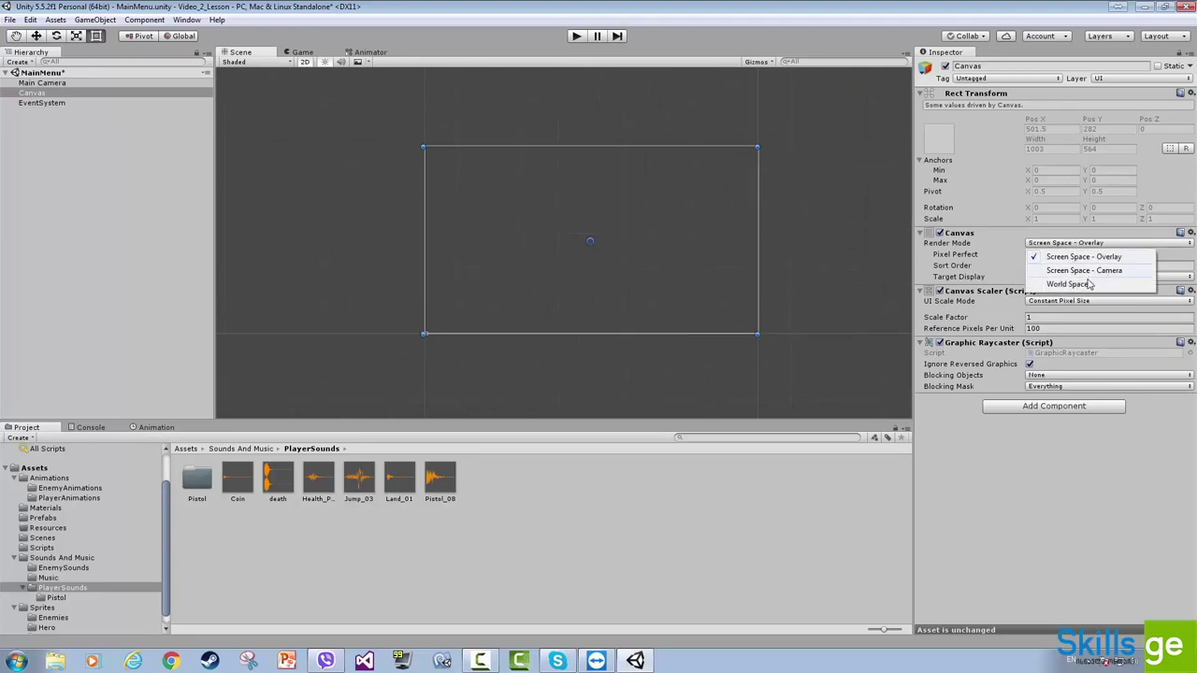
click(1085, 257)
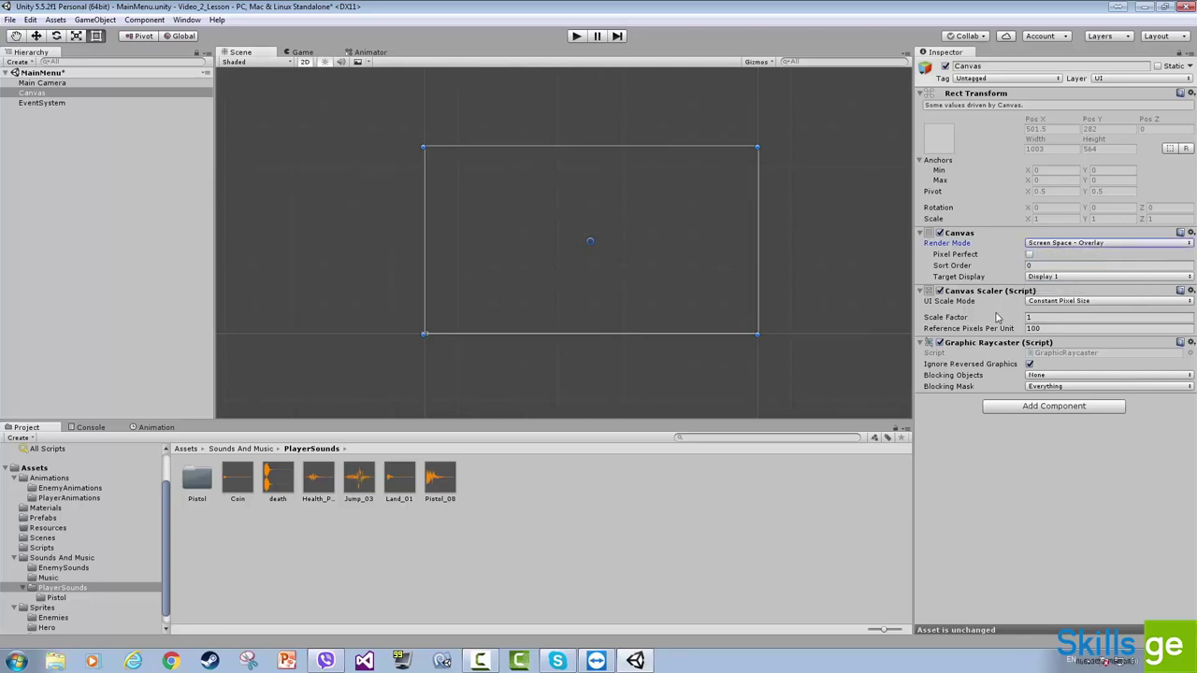
click(1084, 302)
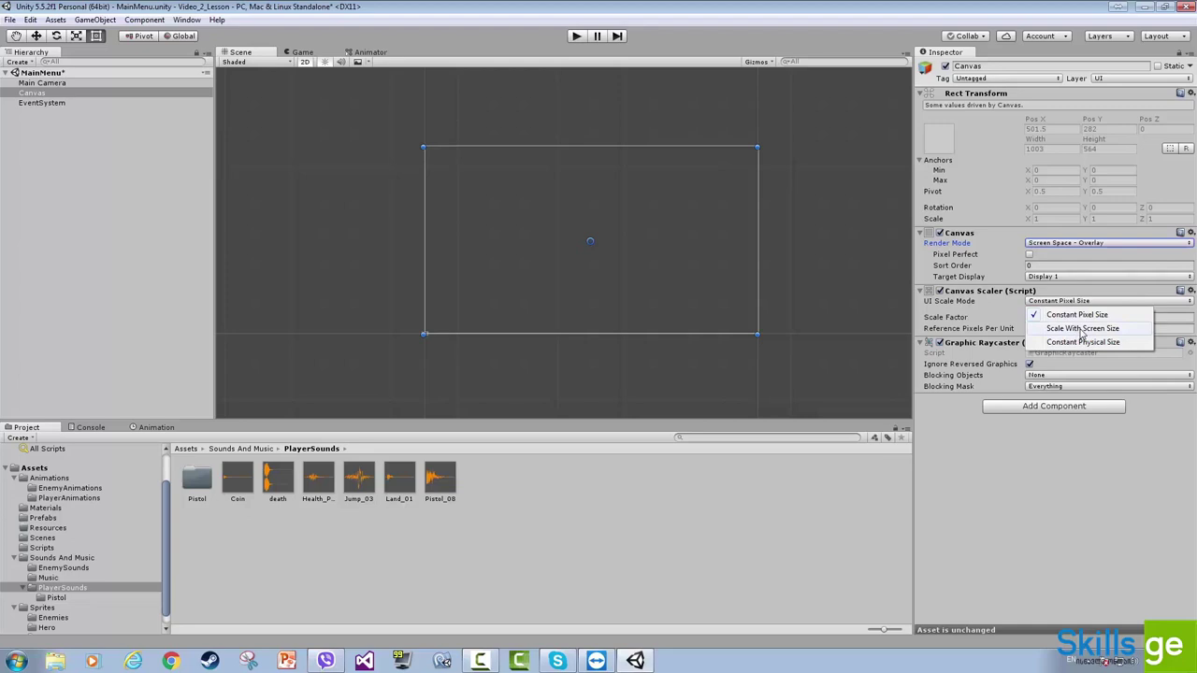
click(1081, 329)
click(1059, 318)
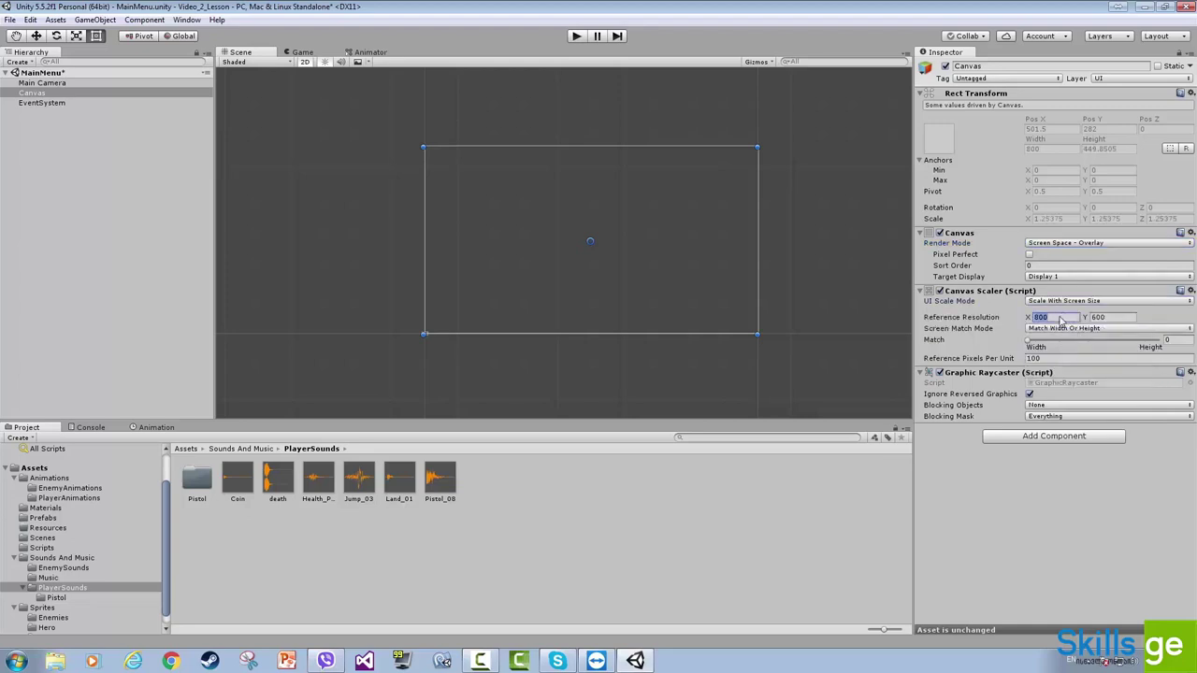
text(1920)
key(Tab)
text(1080)
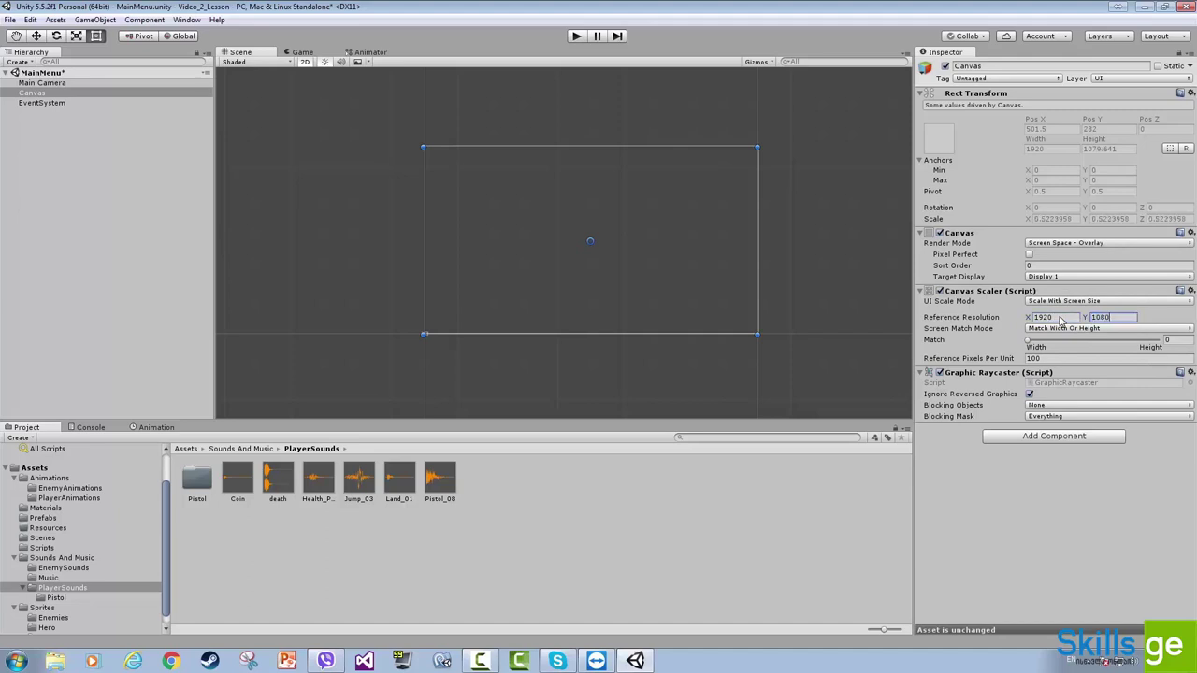
click(1171, 339)
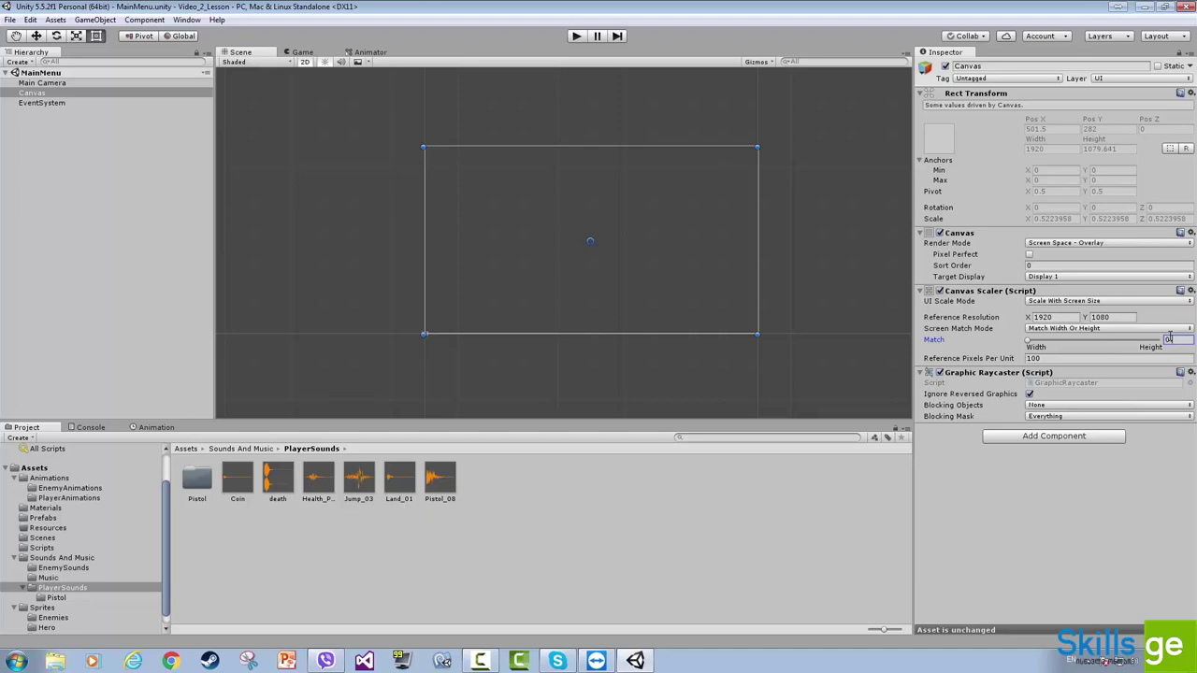
text(0.5)
- Rename the canvas object as MainMenuCanvas
click(37, 93)
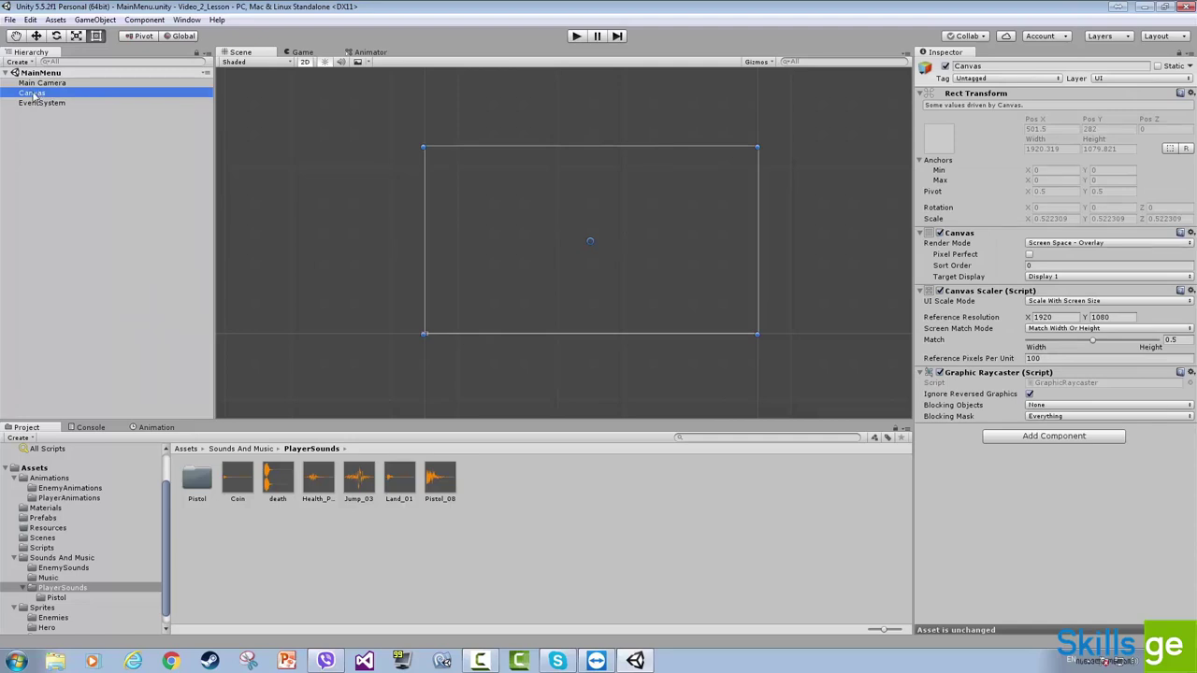
right_click(34, 95)
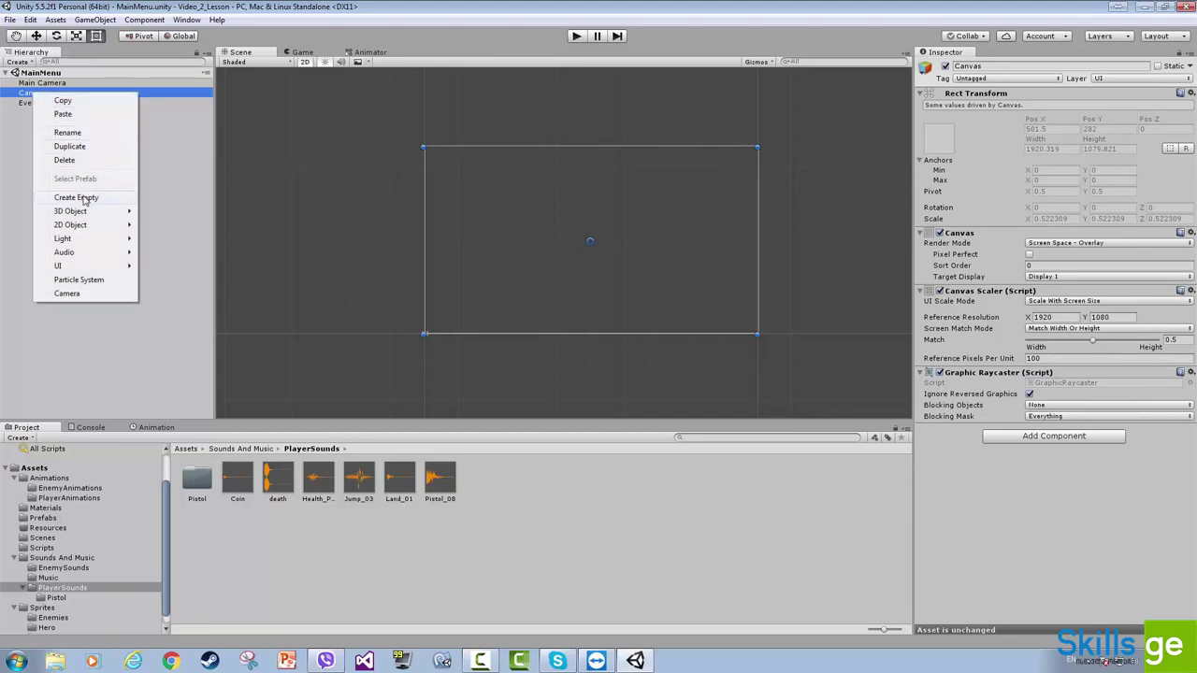
click(169, 234)
click(31, 94)
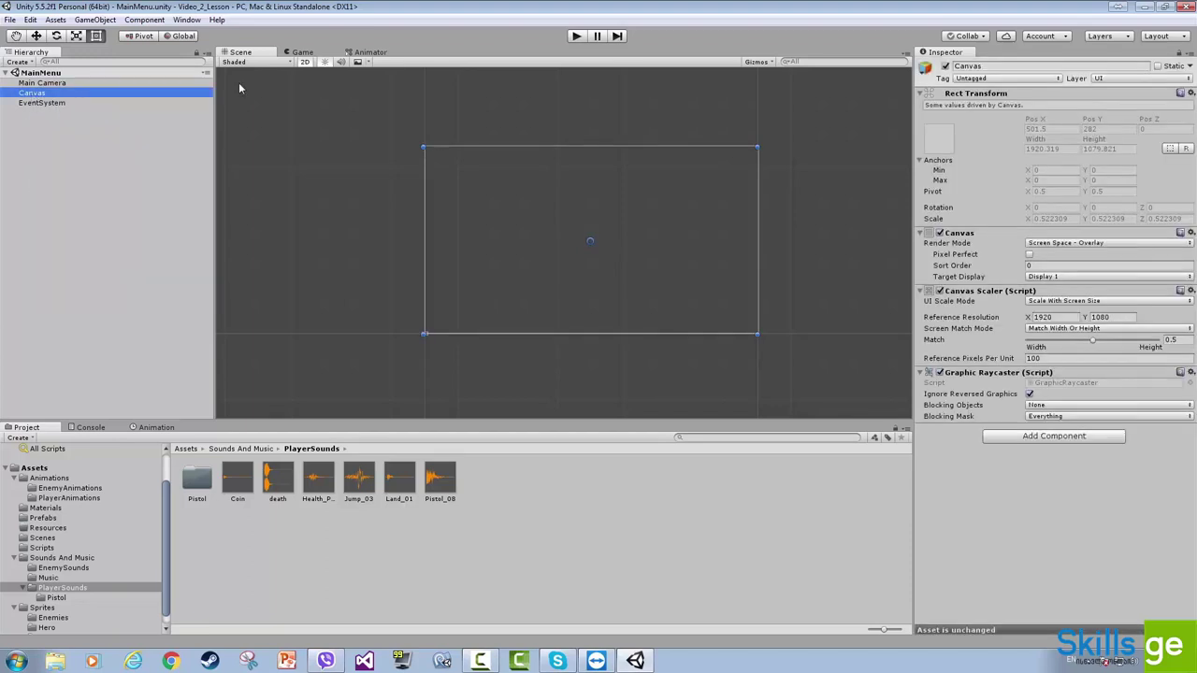
key(F2)
text(MainM)
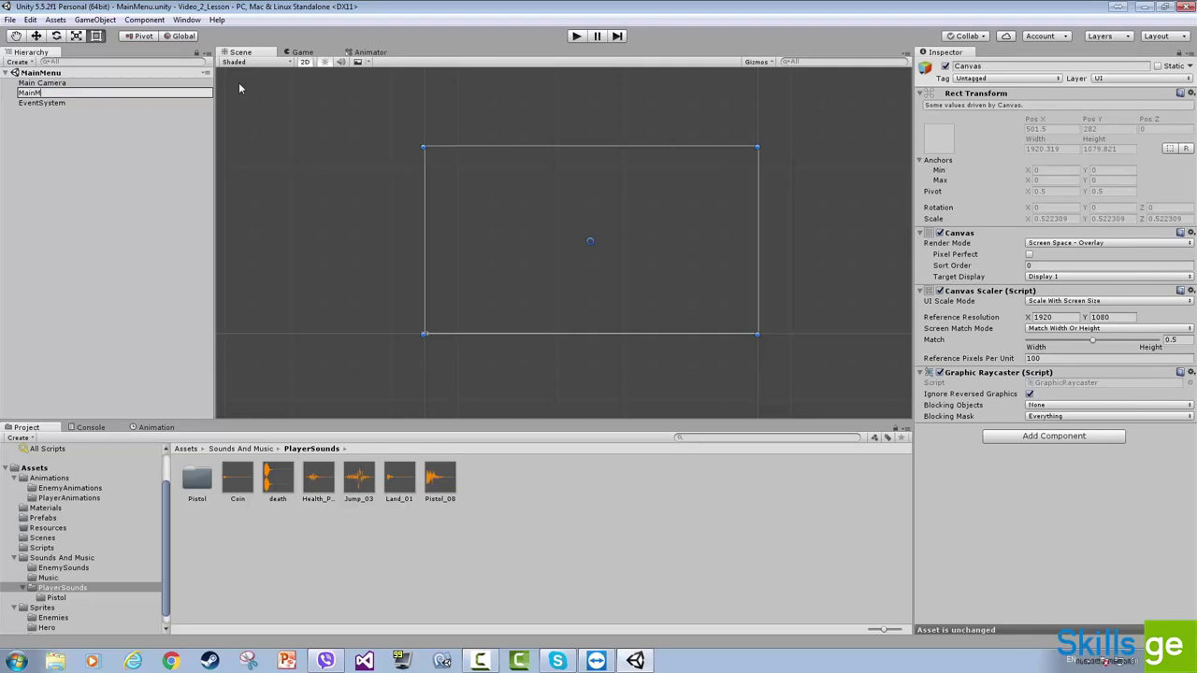
text(enuCanvas)
key(Return)
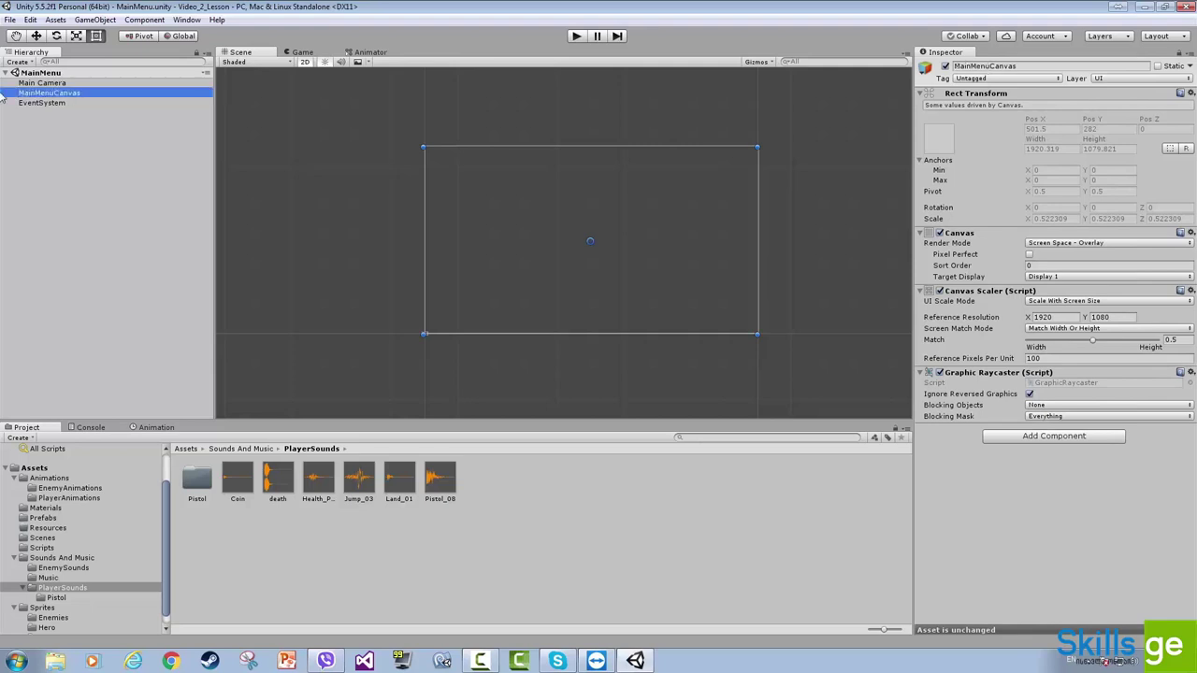
- Create an empty child object named Background under MainMenuCanvas
right_click(53, 92)
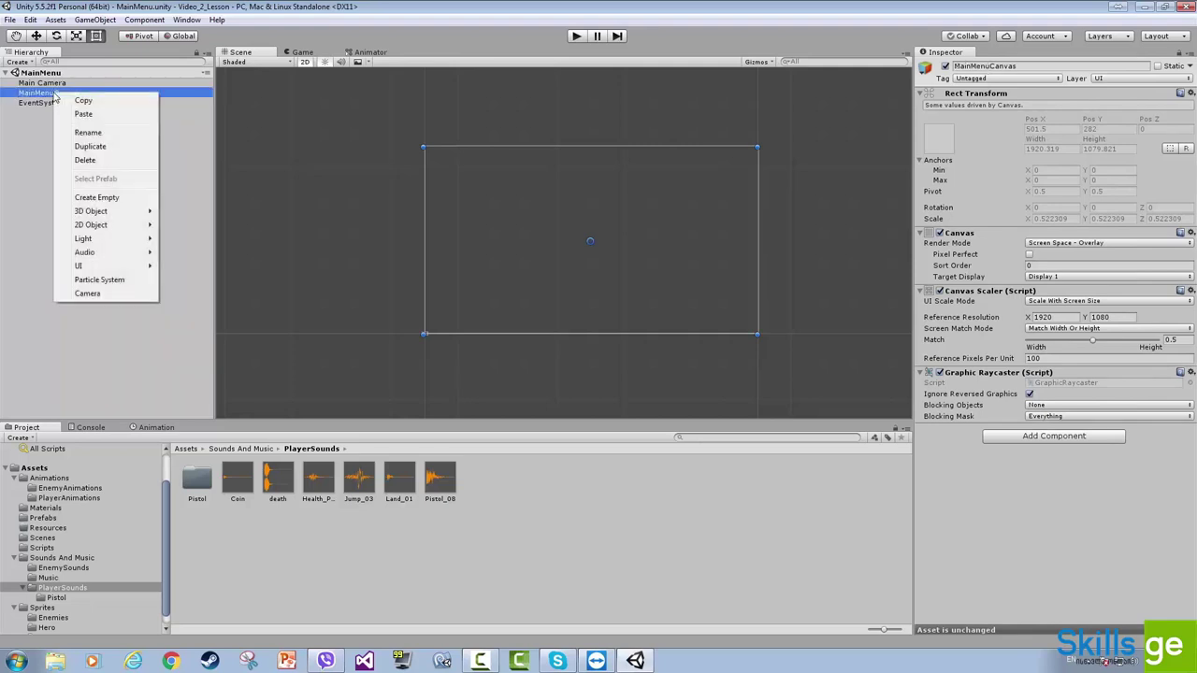
click(97, 197)
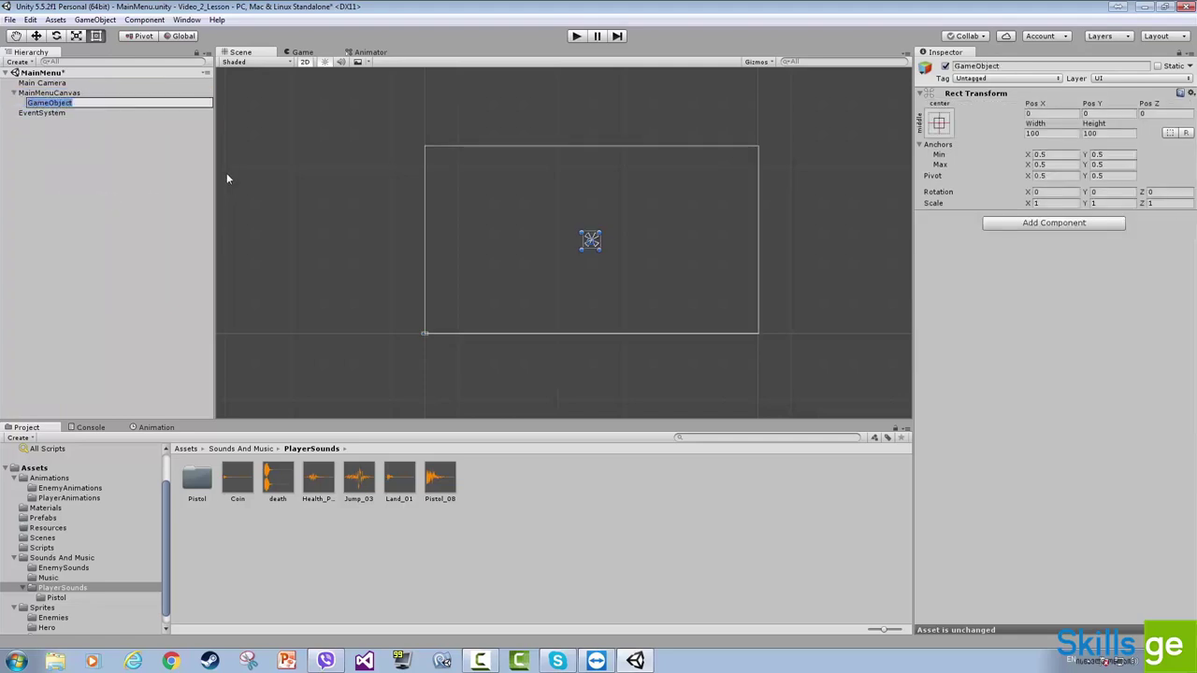
text(Background)
key(Return)
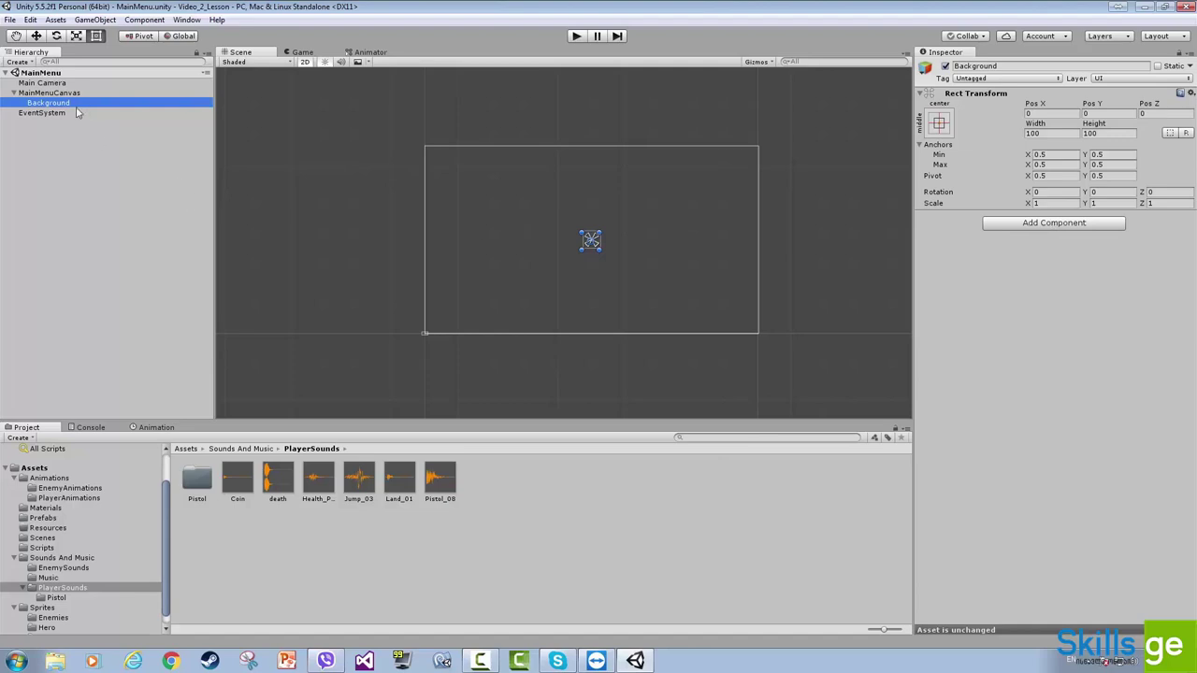
- Add an Image component to the Background object
click(1045, 225)
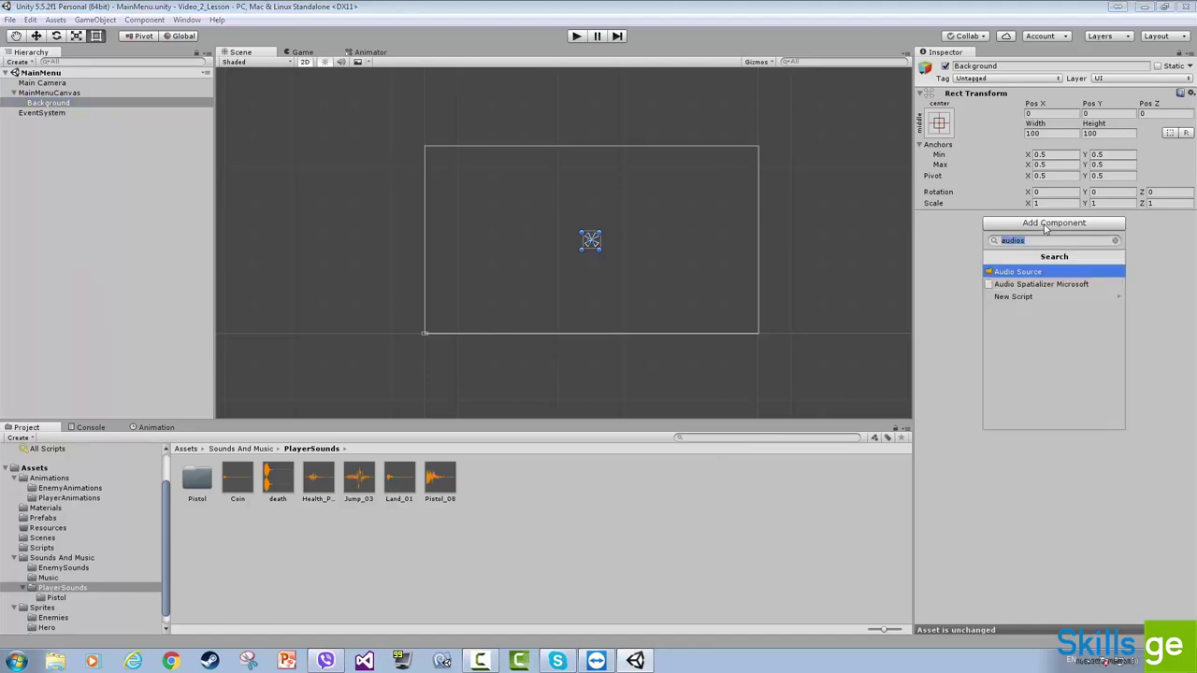
key(BackSpace)
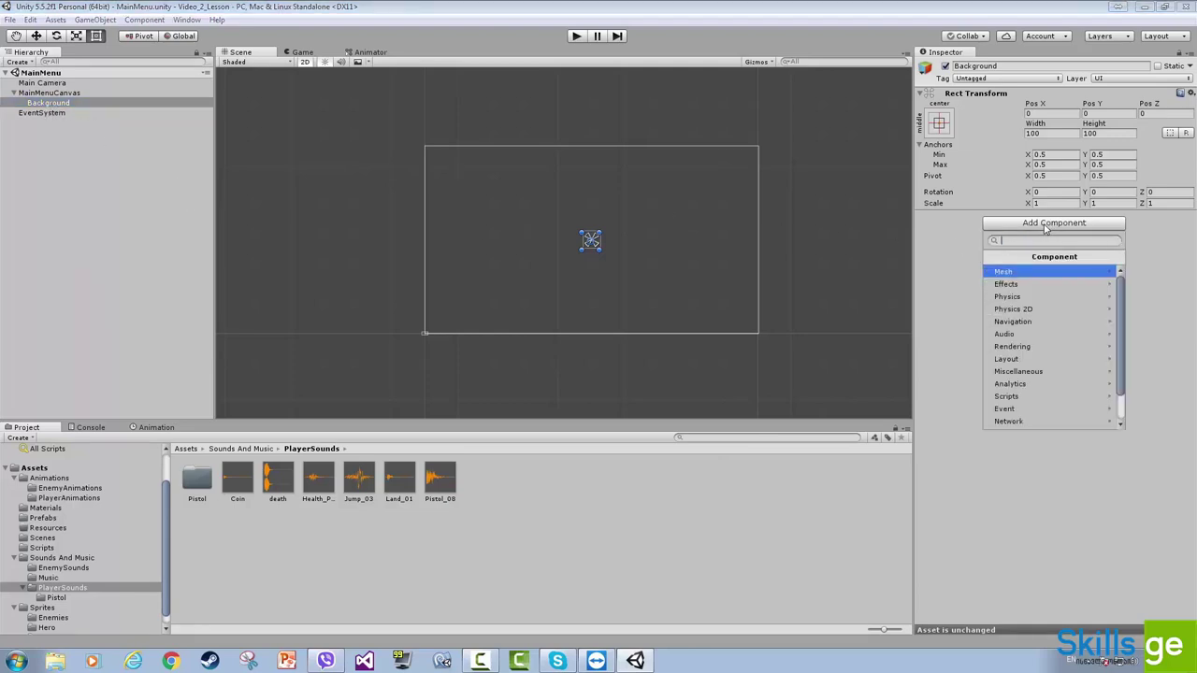
text(image)
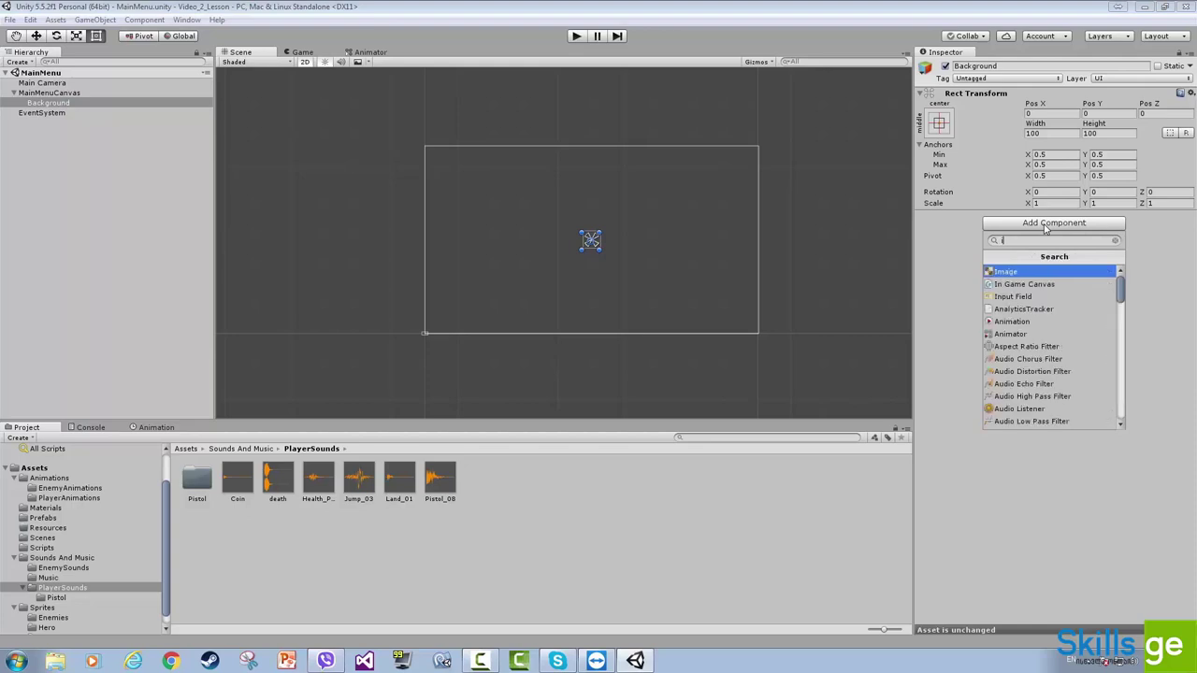
key(Return)
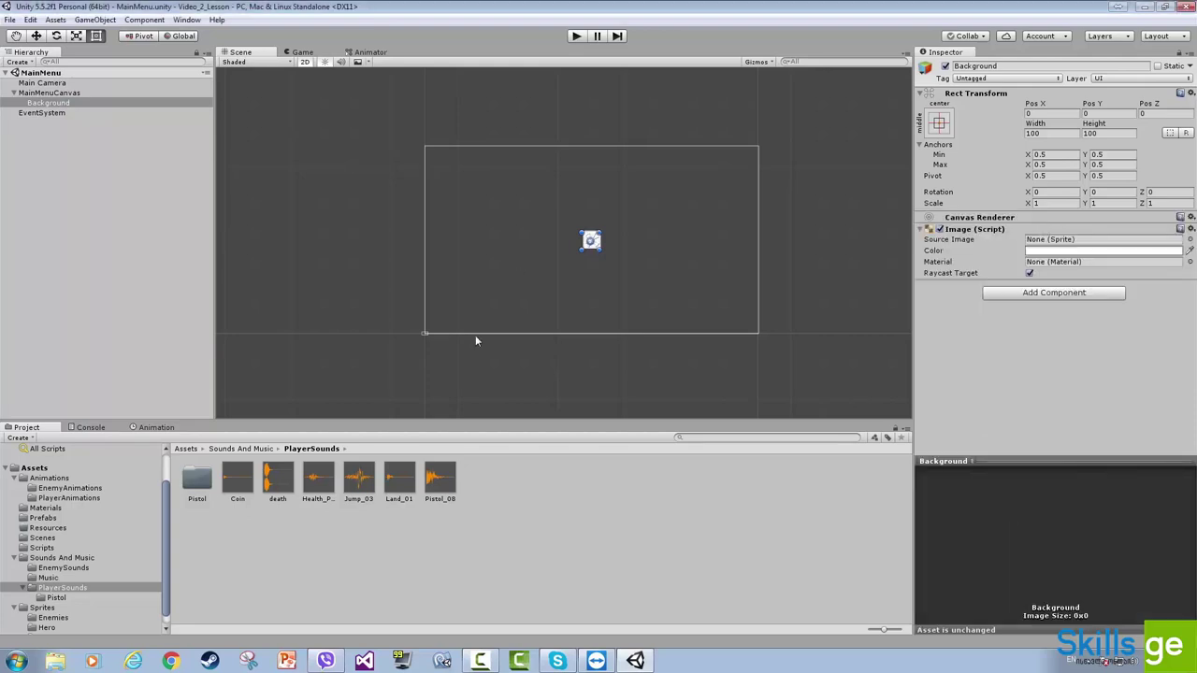
- Create a folder named MainMenuRes in the project's Assets folder and open it
click(35, 469)
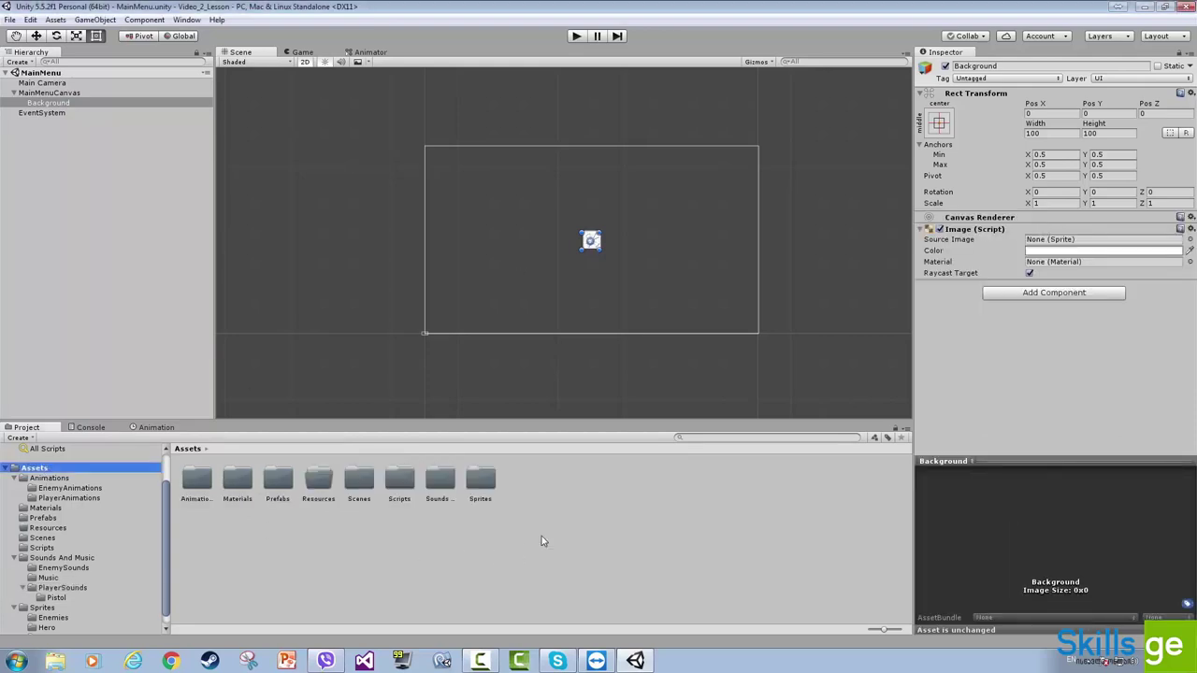
right_click(569, 494)
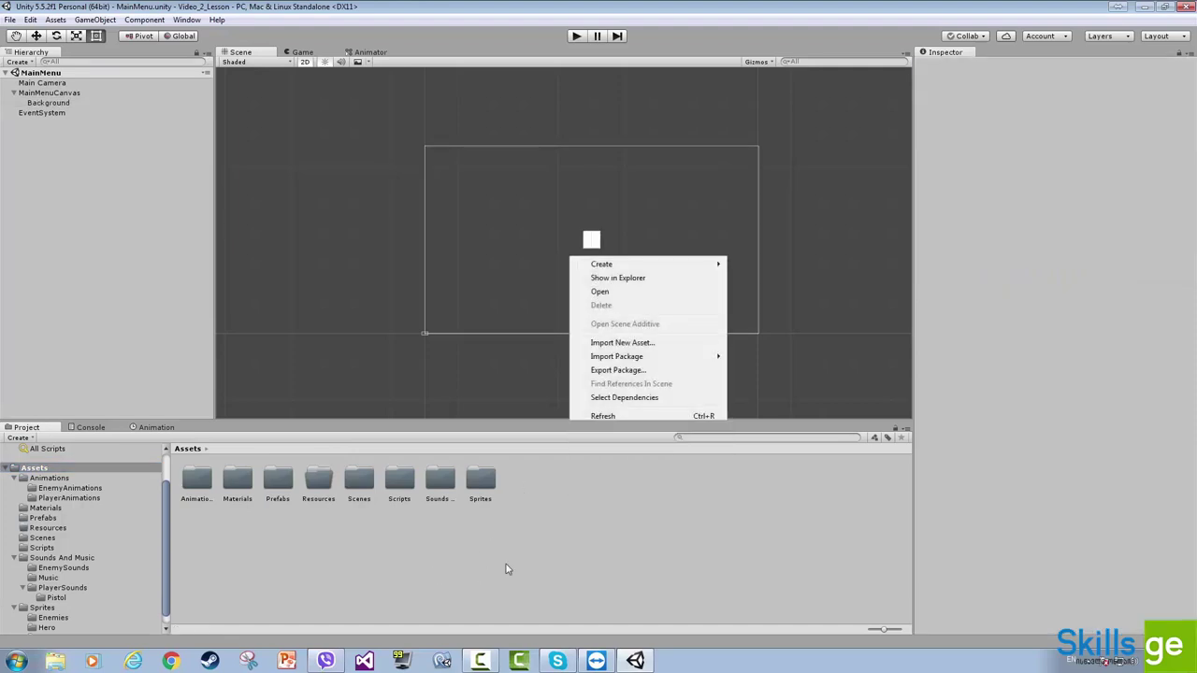
right_click(591, 512)
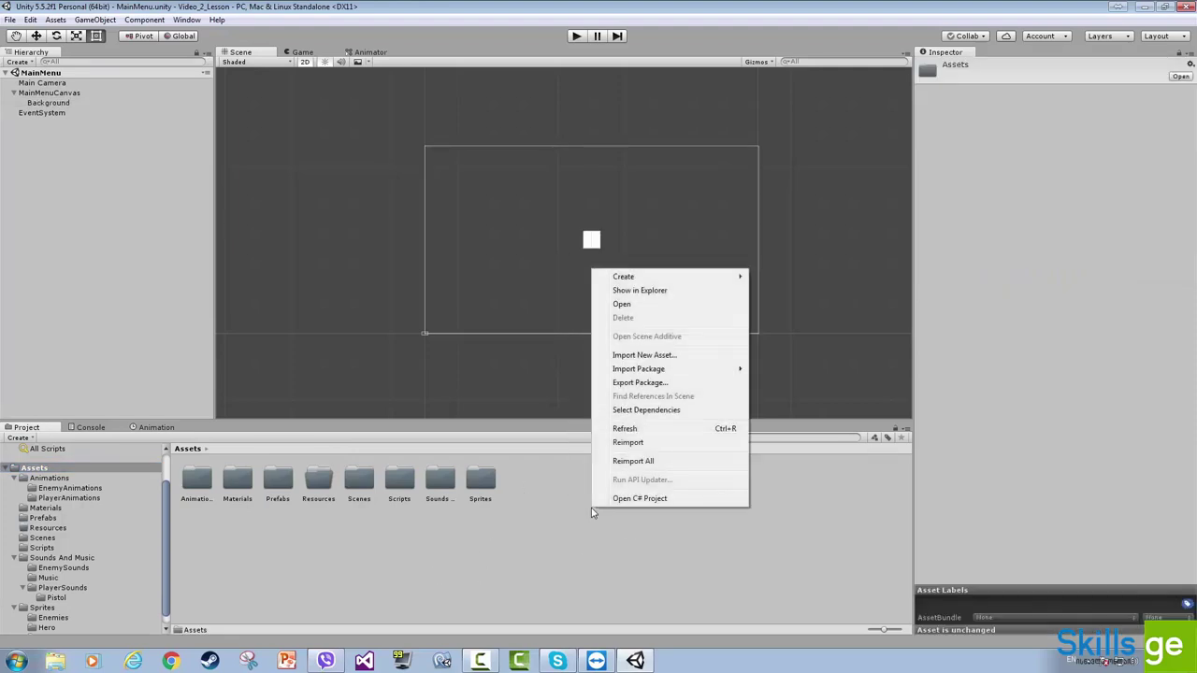
click(538, 530)
right_click(584, 485)
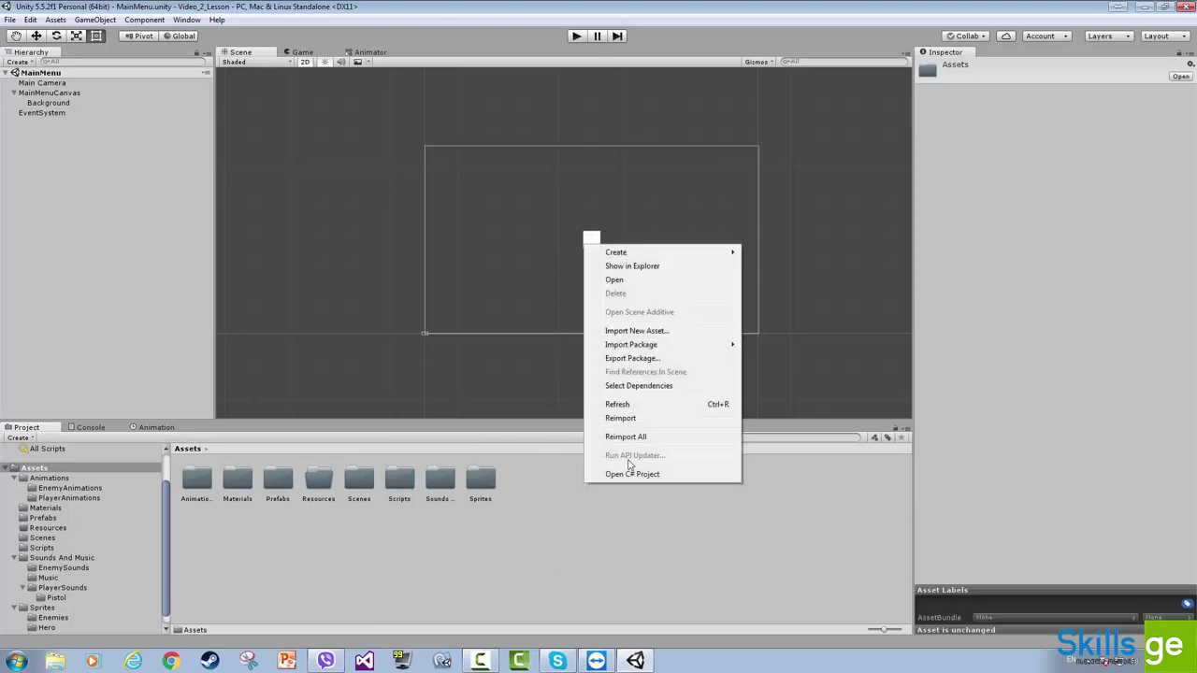
mouse_move(632, 258)
click(813, 254)
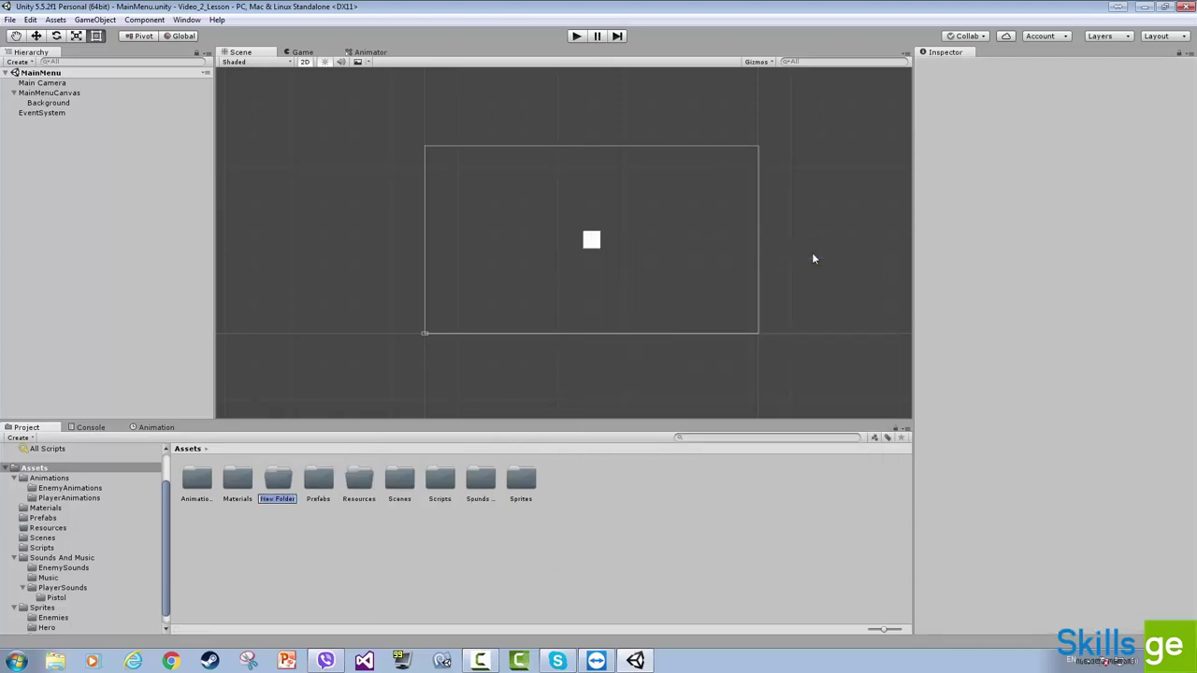
text(MainMenuRes)
key(Return)
double_click(237, 481)
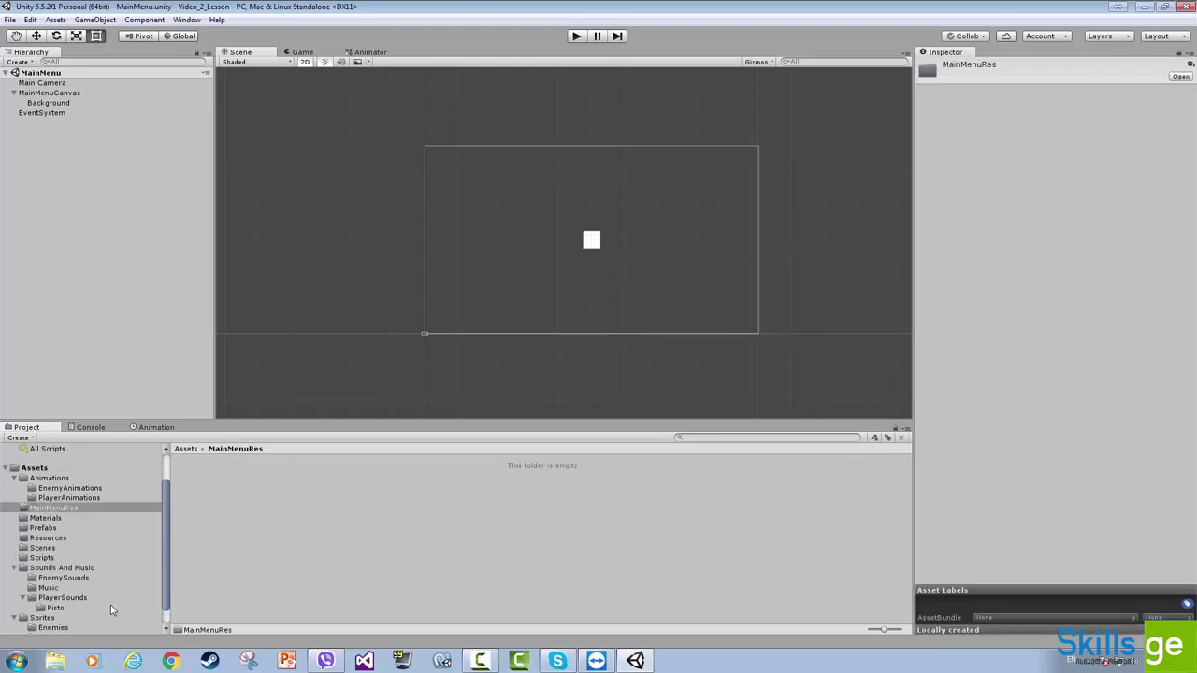
- Import the Back and Board-1 images from the desktop's MainMenu folder into MainMenuRes and check their import settings
click(55, 661)
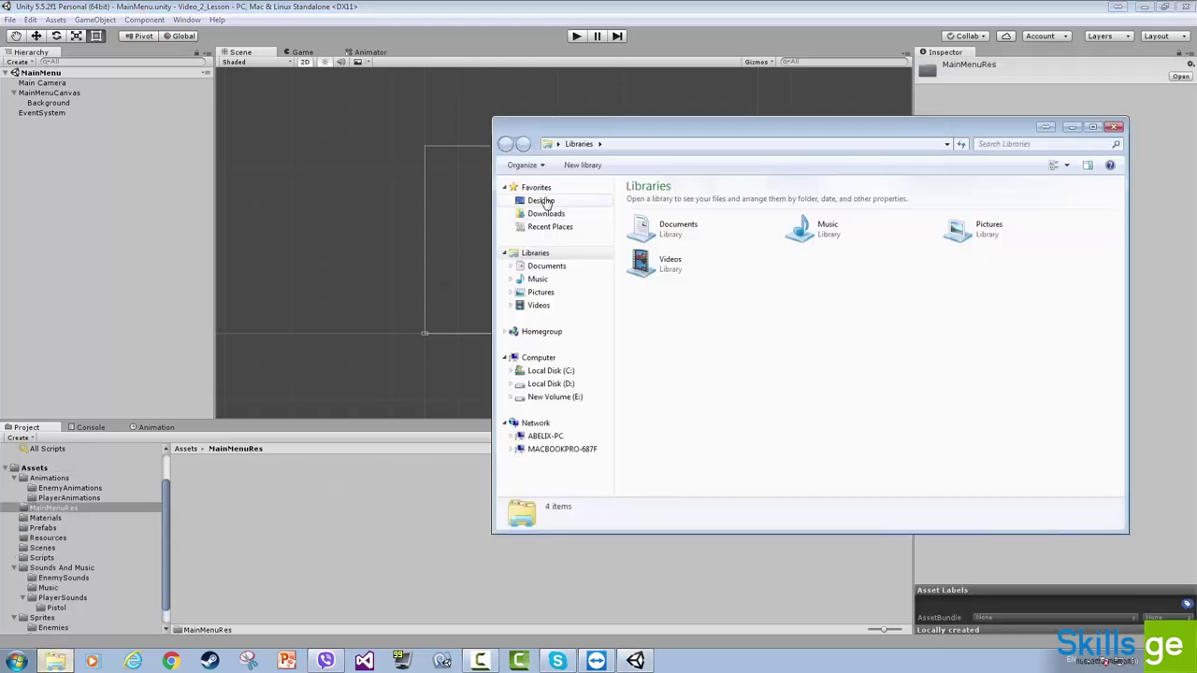
click(541, 201)
double_click(654, 434)
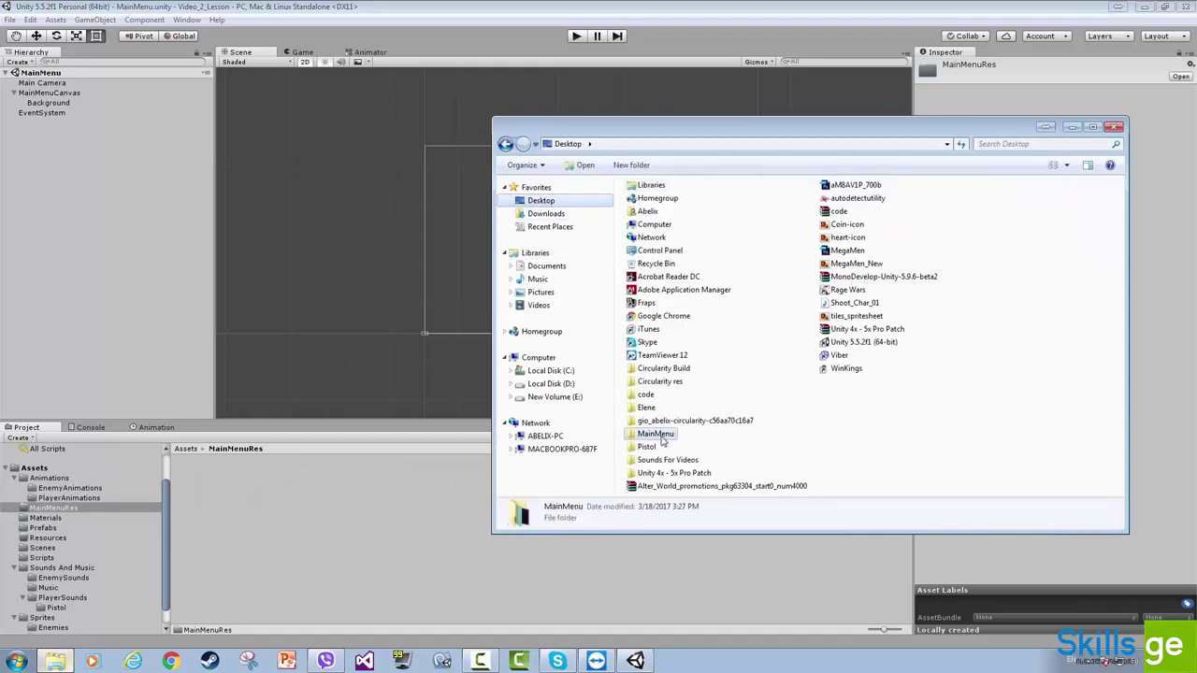
click(650, 232)
ctrl+click(727, 215)
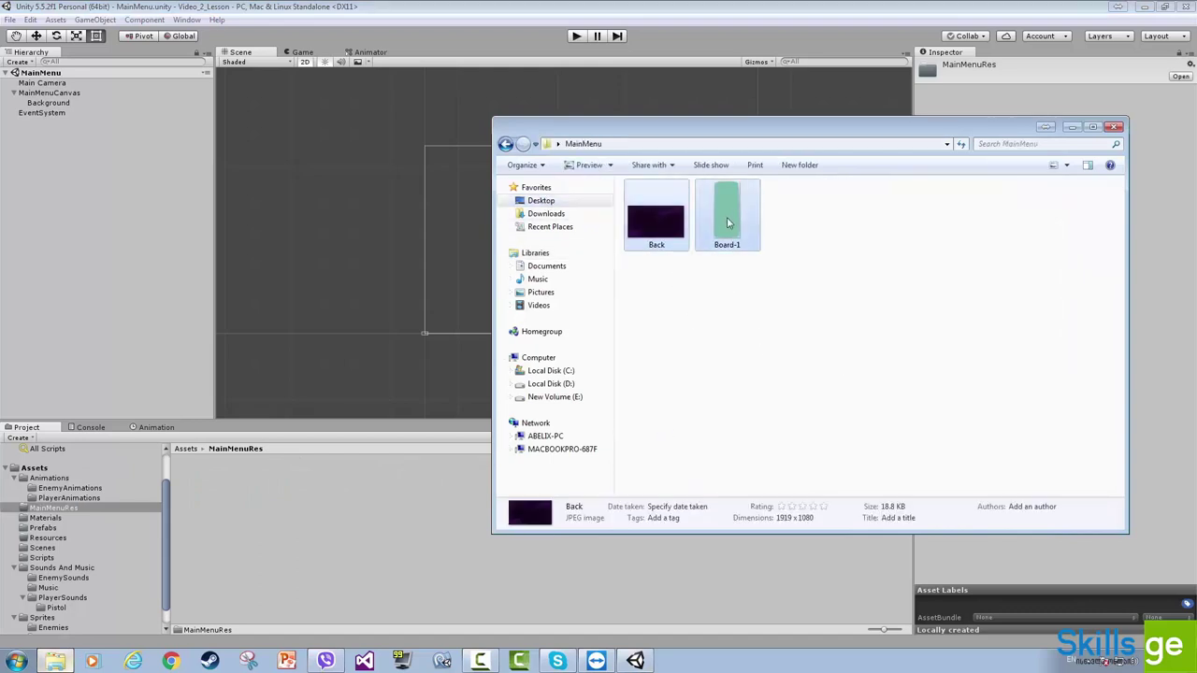
drag(728, 217, 299, 512)
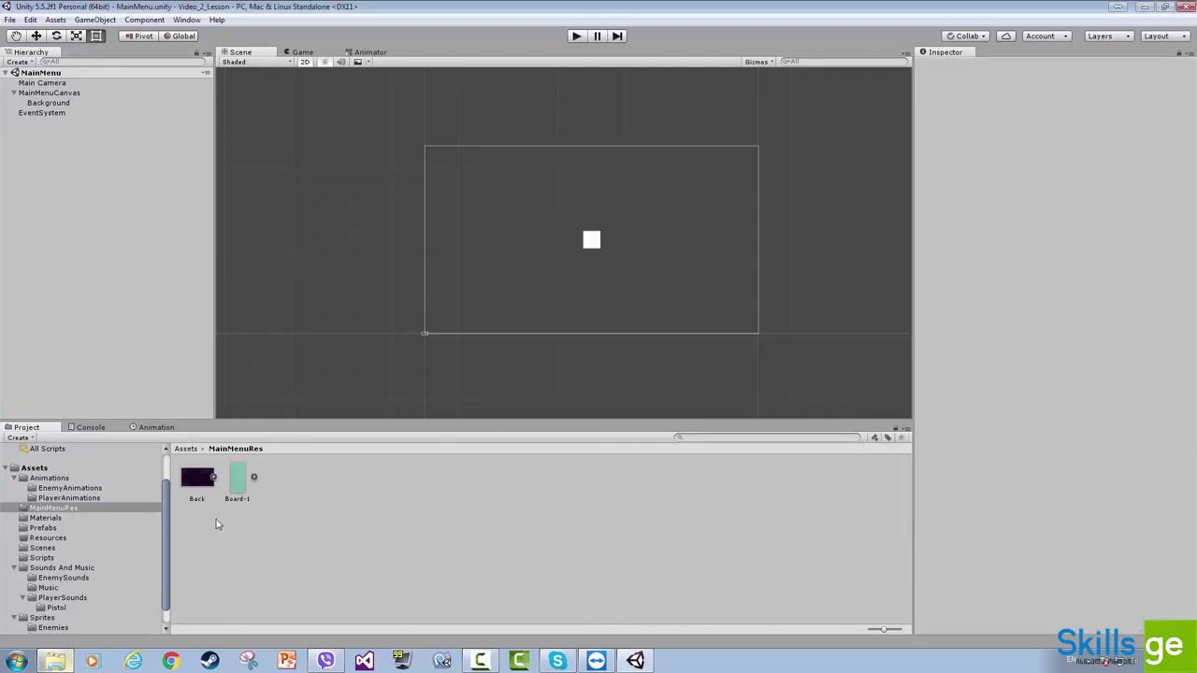
click(201, 480)
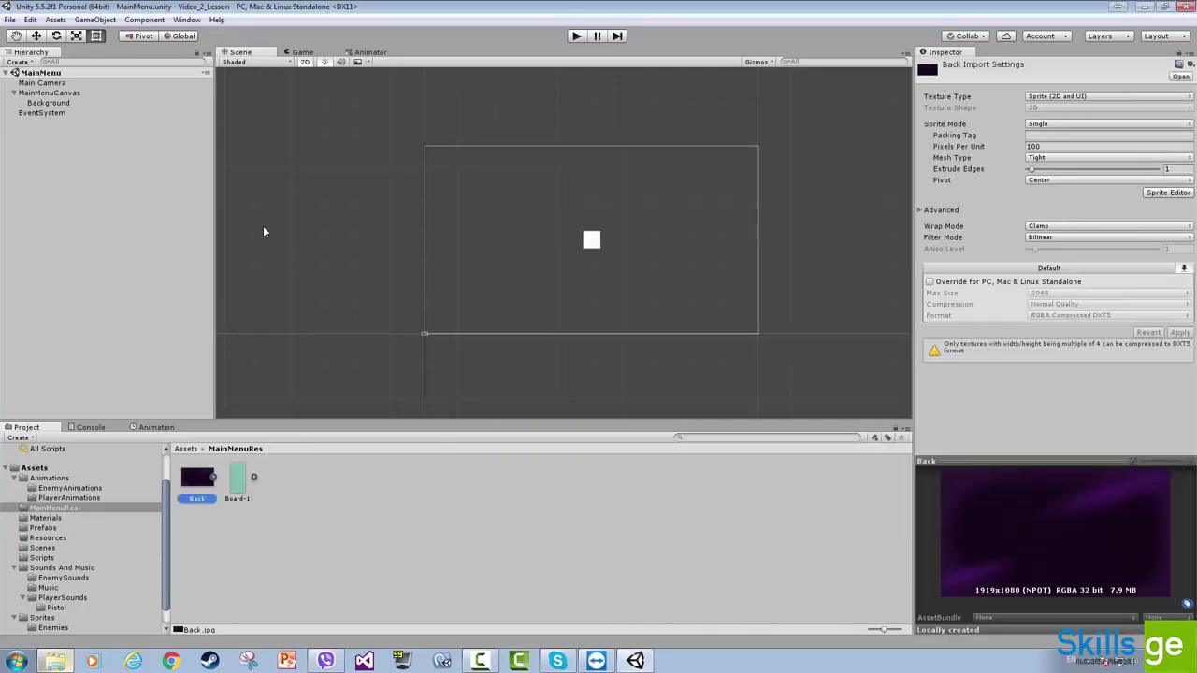
click(238, 479)
click(583, 534)
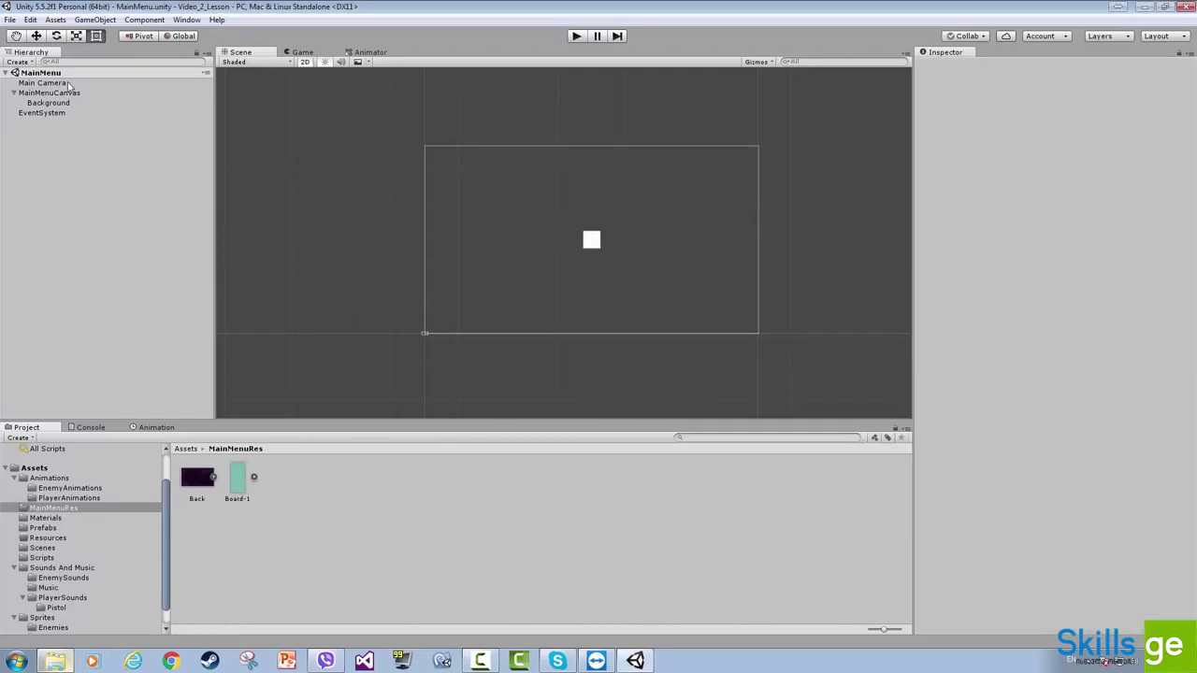
- Assign the Back sprite as the Background object's source image, set it to native size and preview it in the Game view
click(49, 104)
drag(237, 470, 1052, 241)
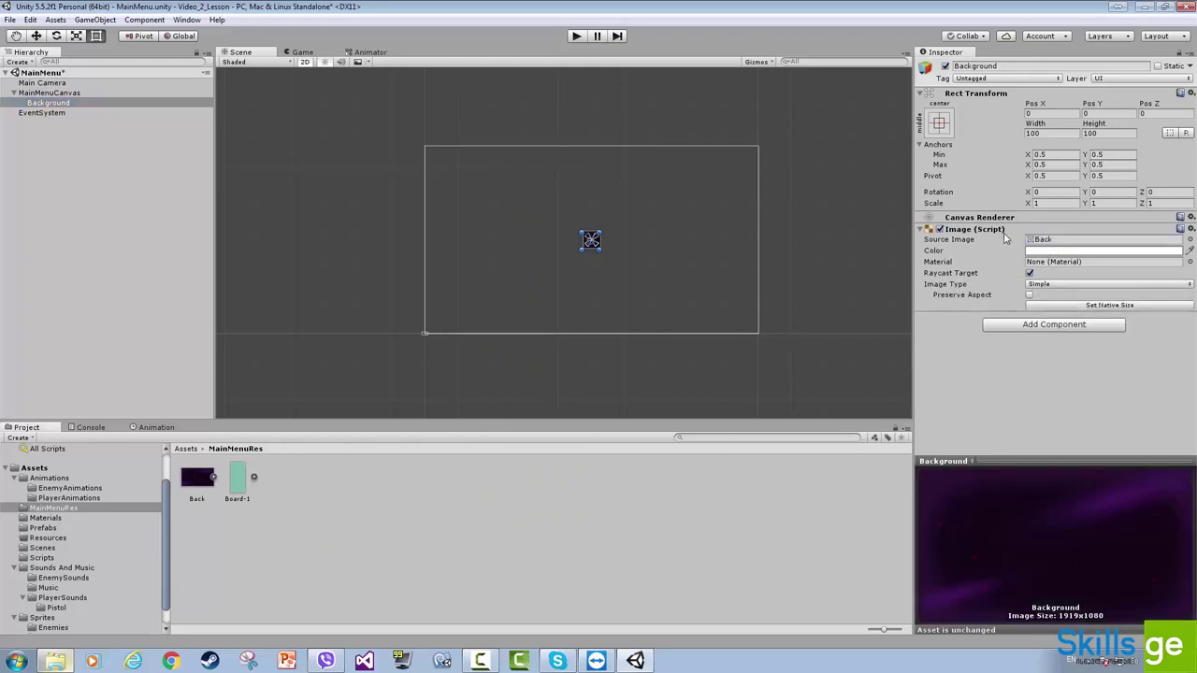
click(1115, 309)
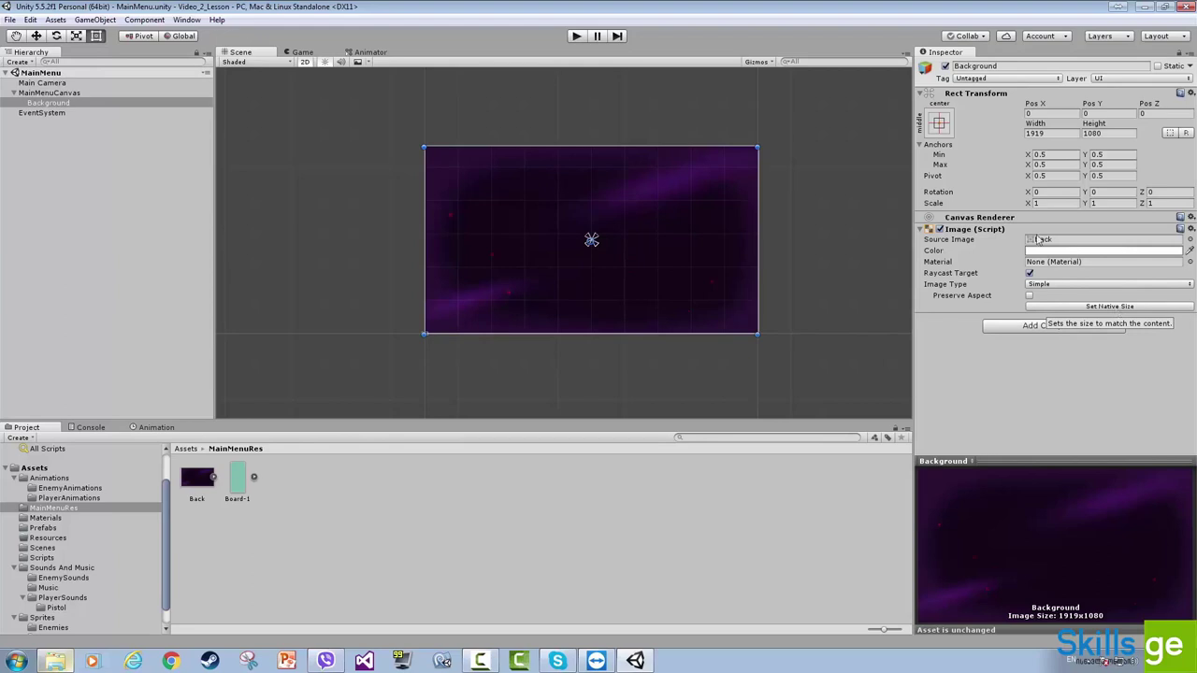
click(308, 55)
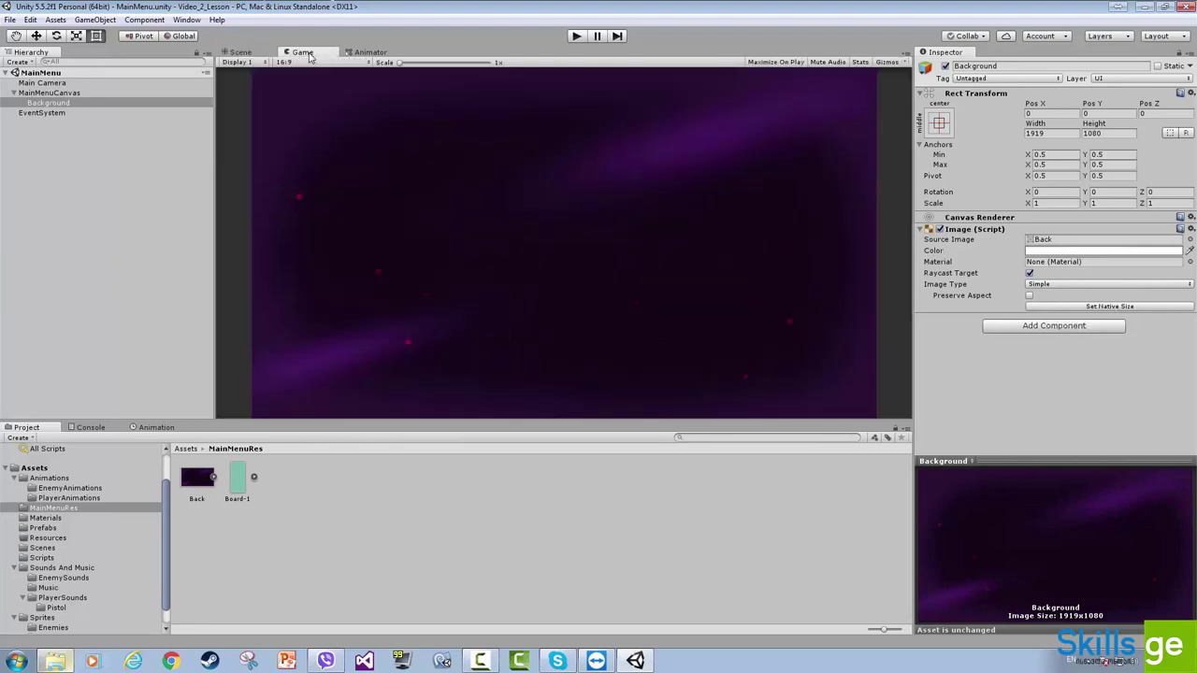
click(249, 53)
- Create an empty child object named MenuItemsPanel under Background
click(51, 104)
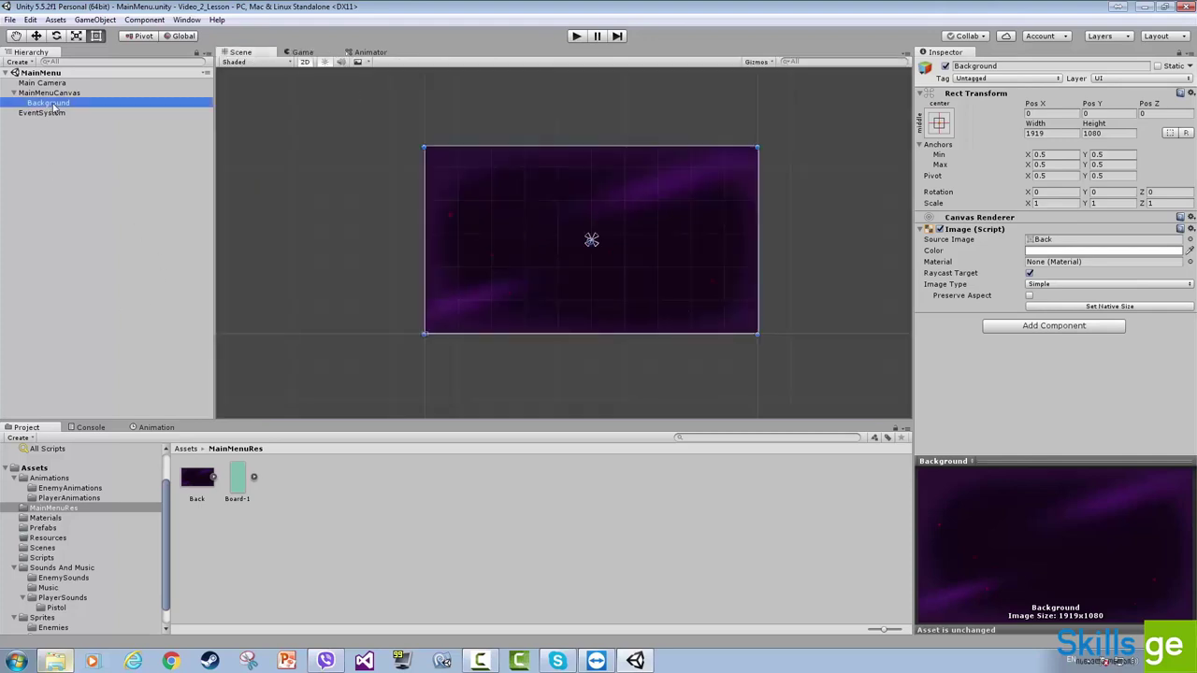
right_click(53, 107)
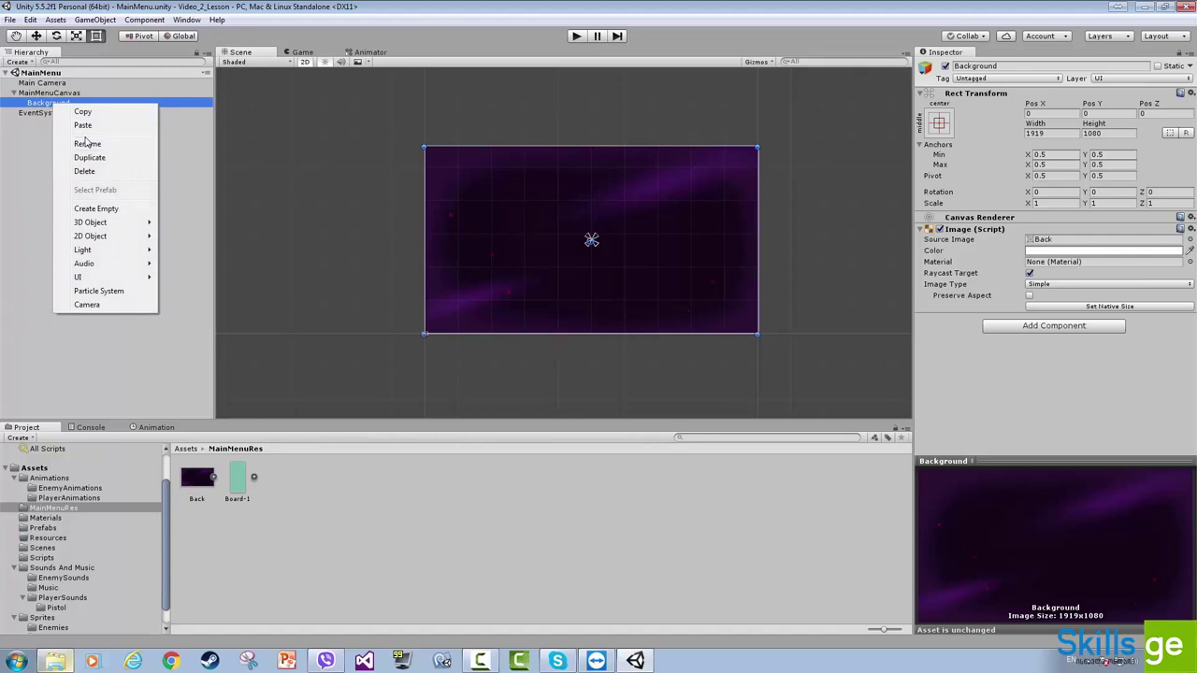
click(111, 210)
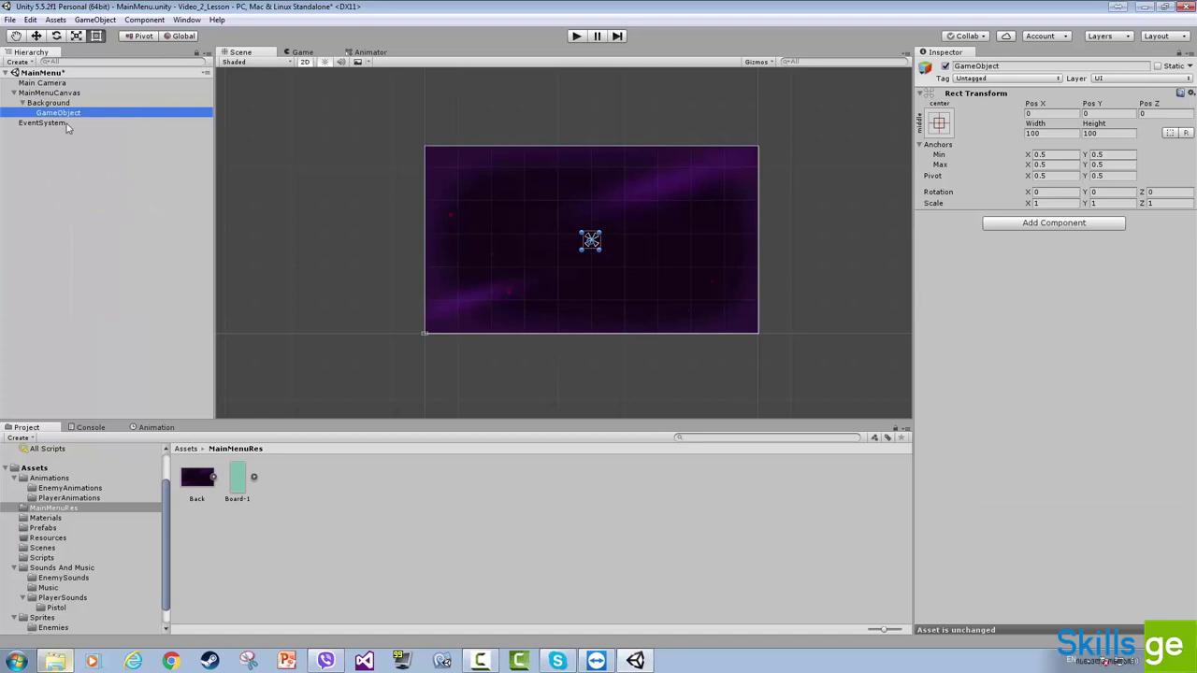
key(F2)
text(M)
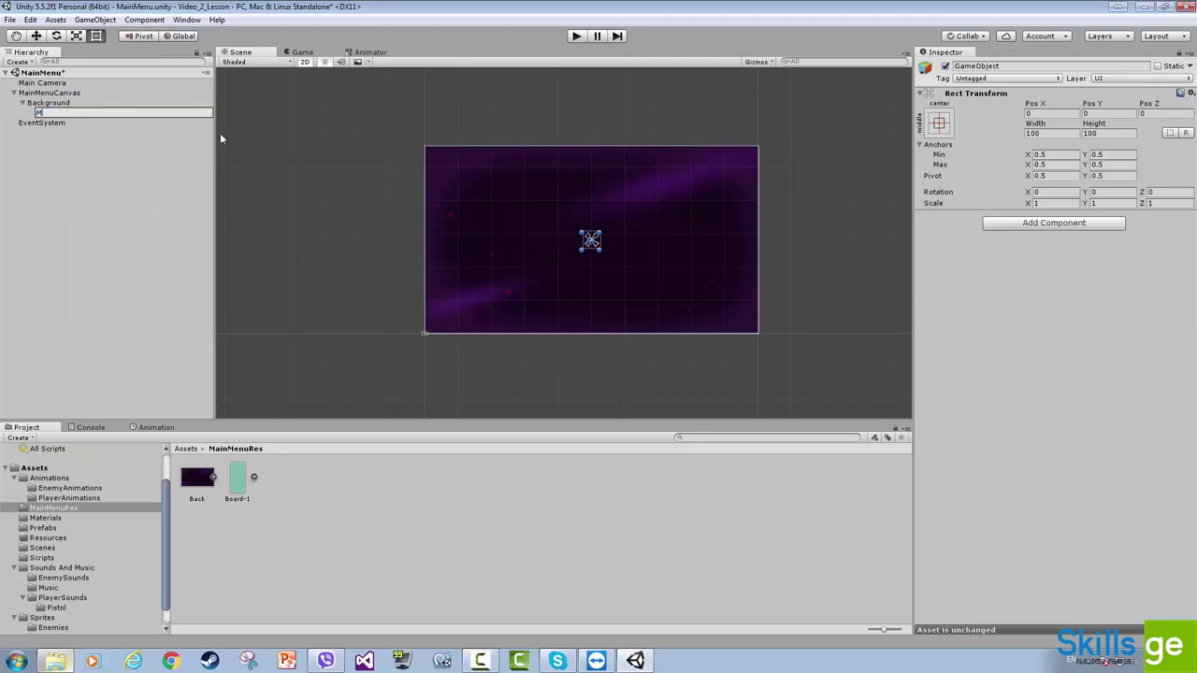
text(enuItemsPanel)
key(Return)
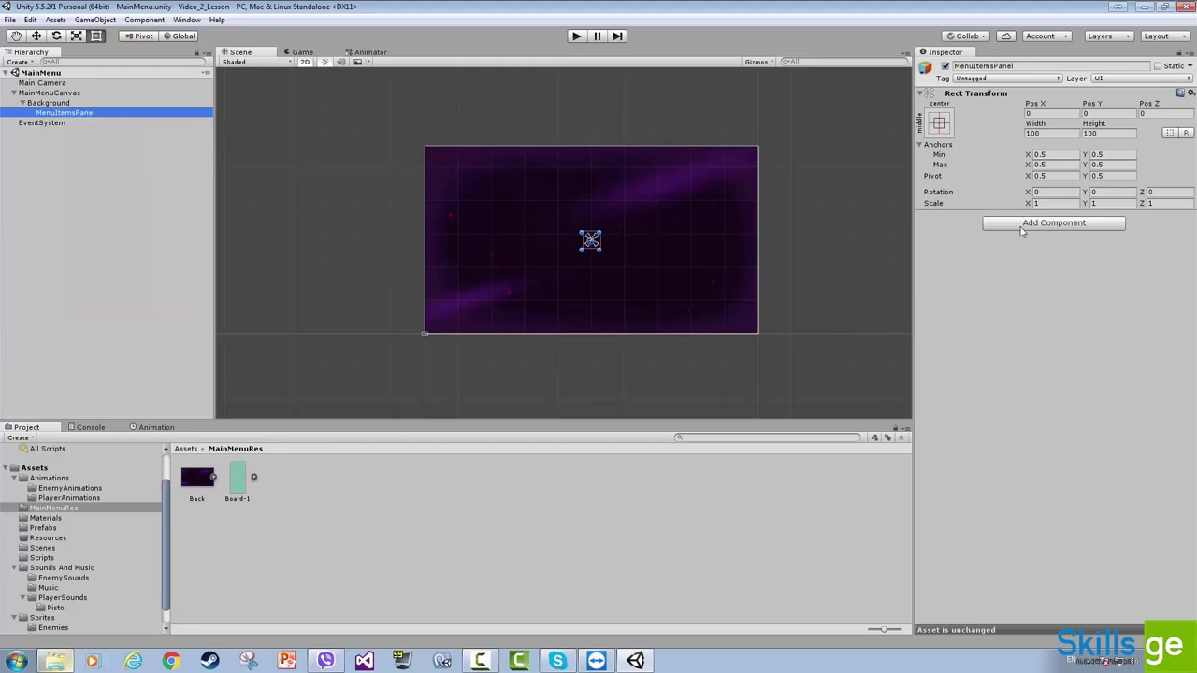
- Add an Image component to MenuItemsPanel, using the Board-1 sprite as source image at native size
click(1022, 227)
click(1013, 274)
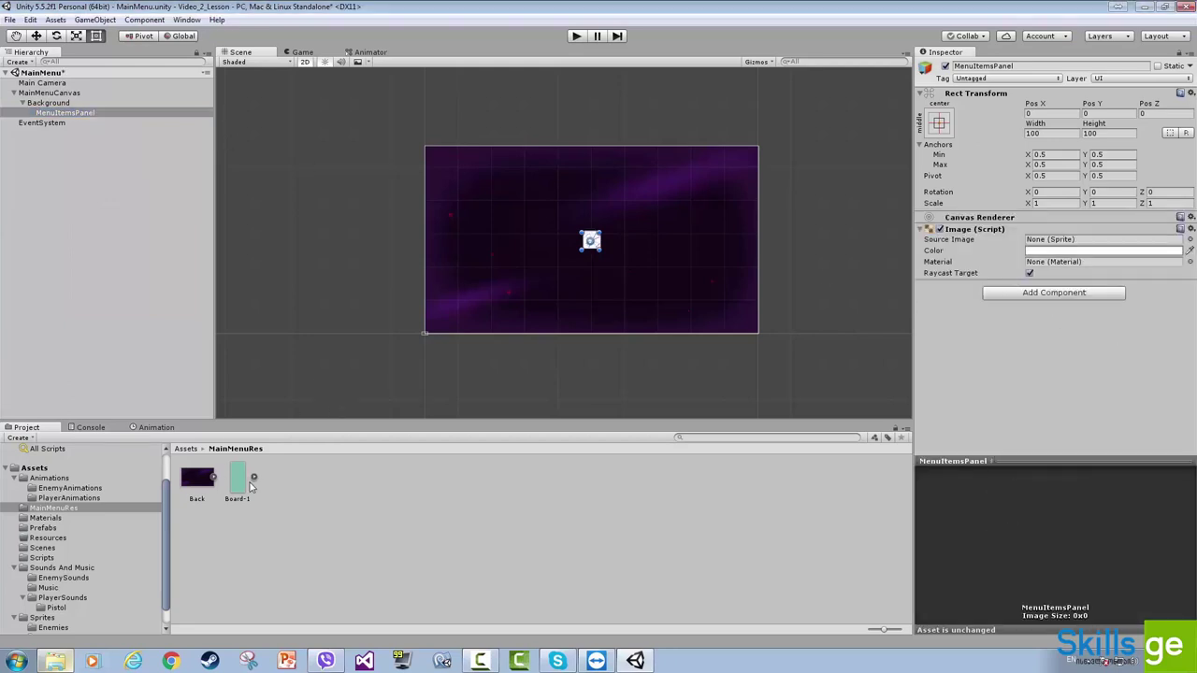
drag(240, 480, 1072, 241)
click(1110, 306)
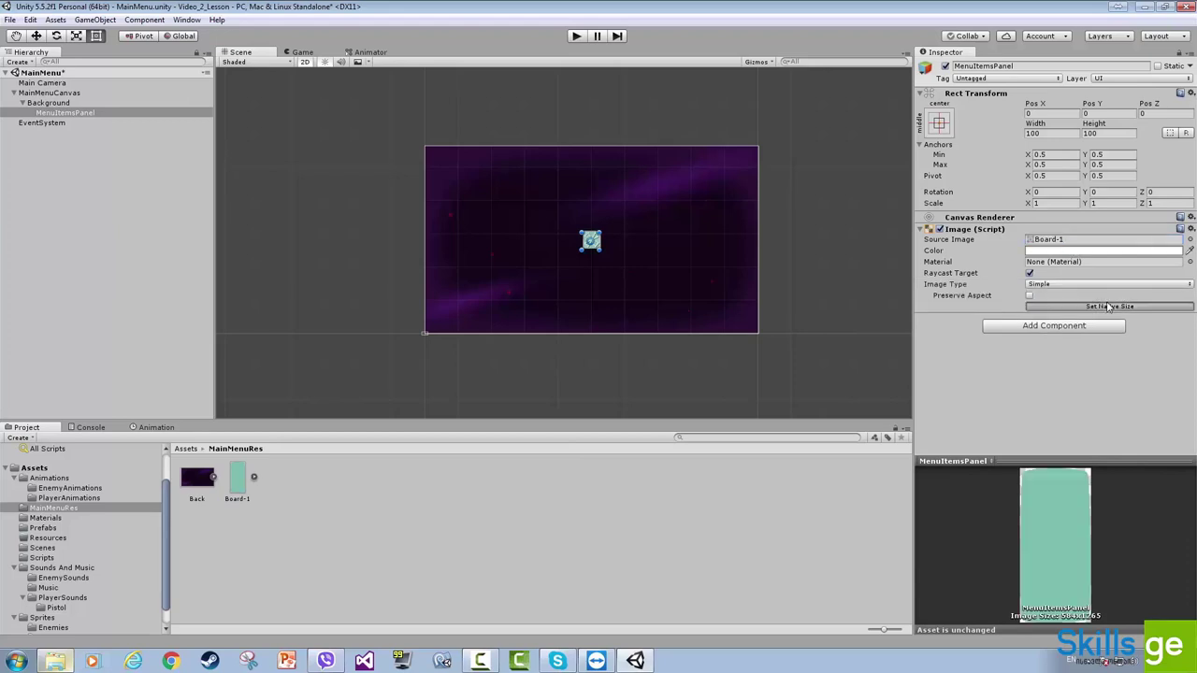
- Set the MenuItemsPanel scale to 0.5 in X and Y and check it in the Game view
click(1051, 204)
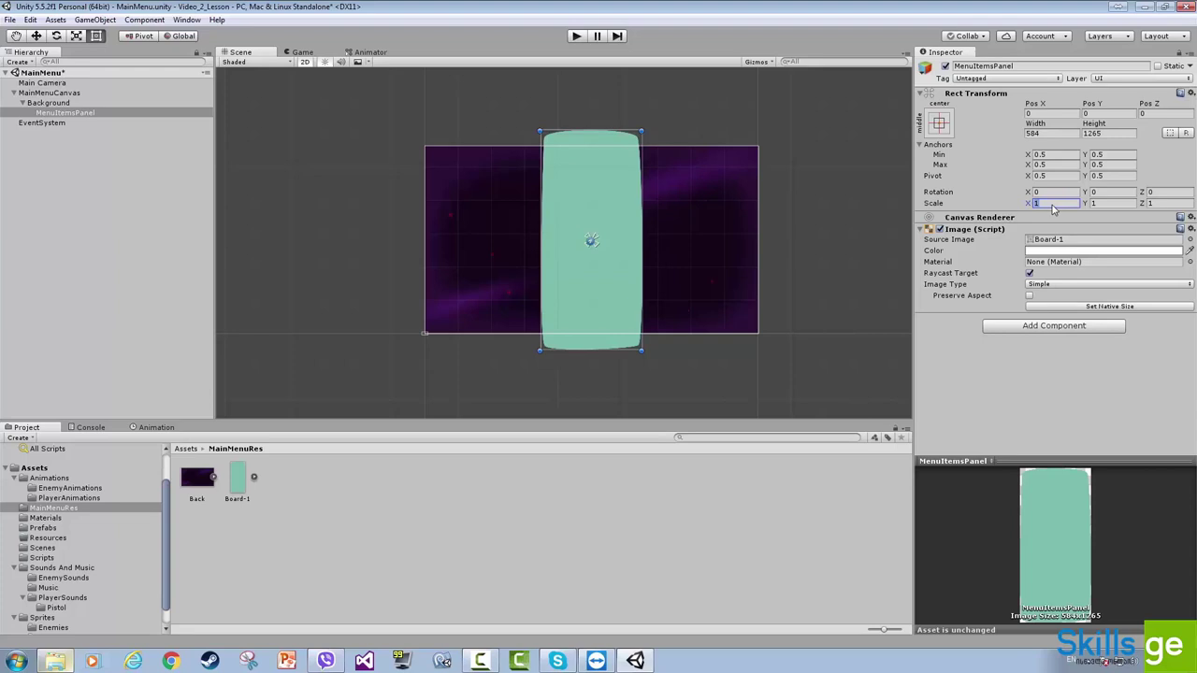
text(0.5)
key(Tab)
text(0)
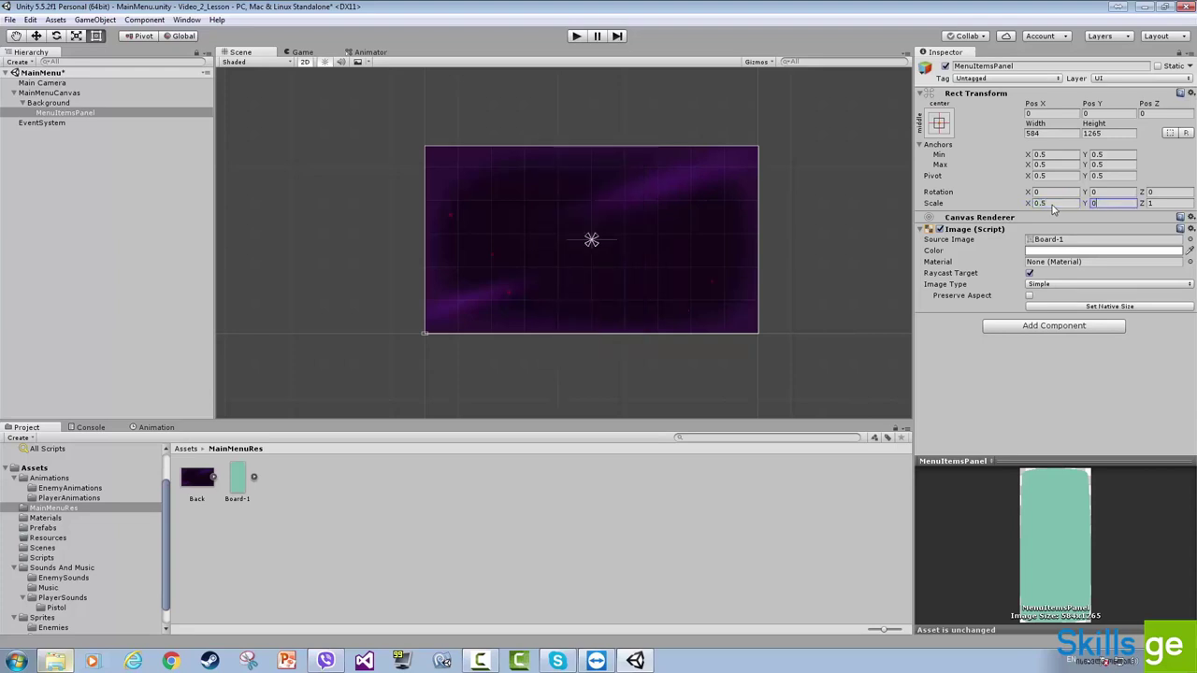
text(.5)
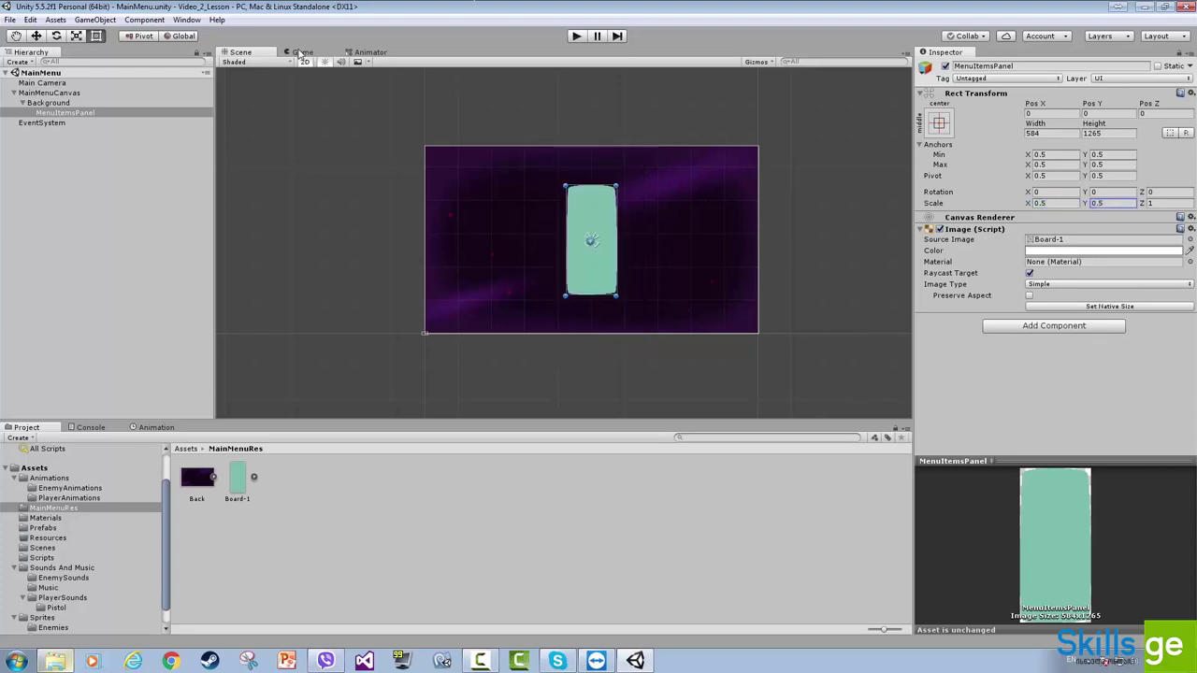
click(302, 53)
scroll(631, 215, up, 2)
drag(603, 176, 604, 254)
key(ctrl+z)
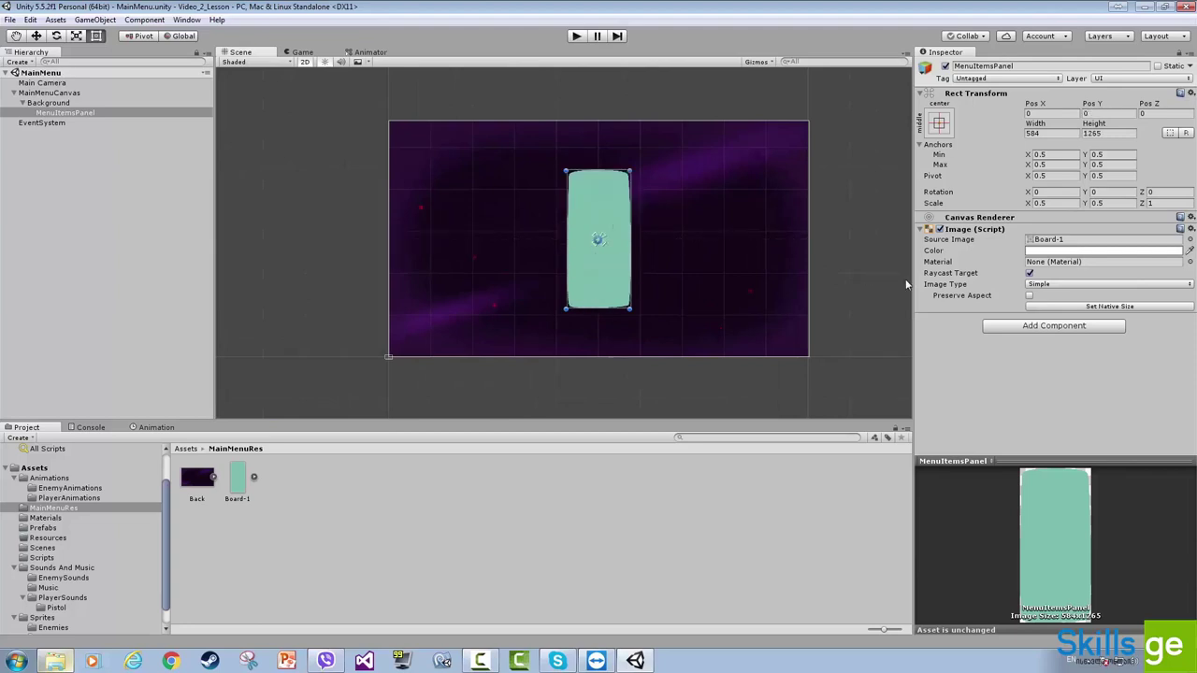
- Inspect the Board-1 sprite's import settings and preview the menu panel in the Game view
click(238, 479)
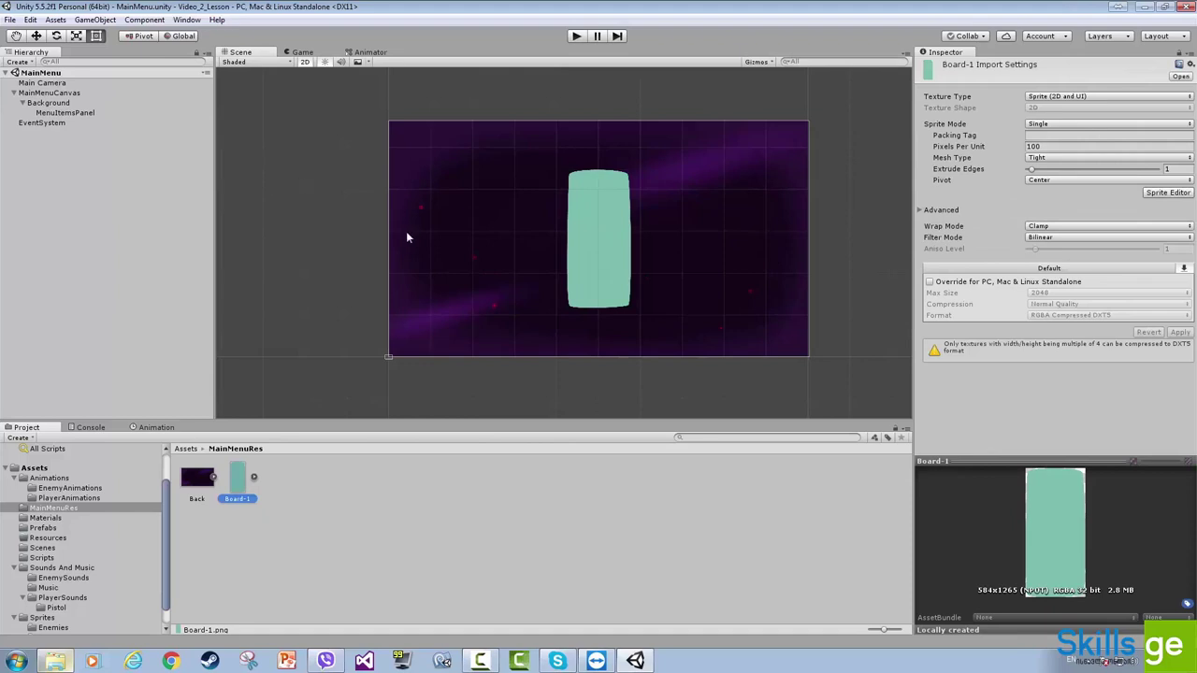
click(63, 113)
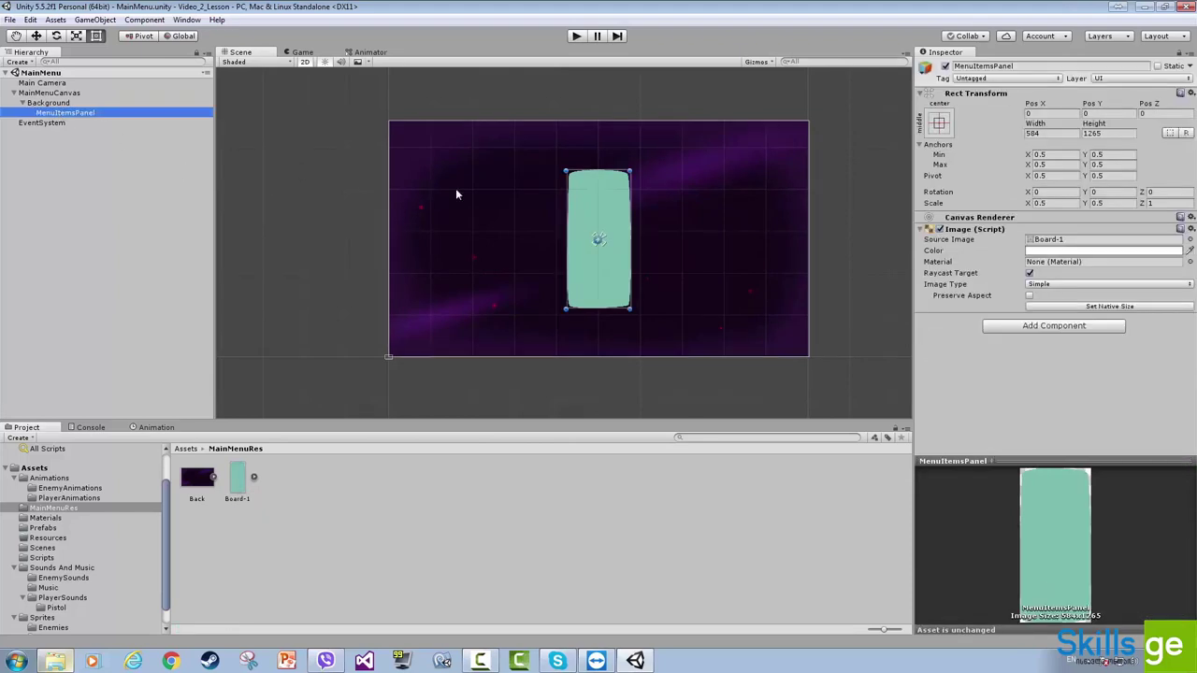
click(302, 52)
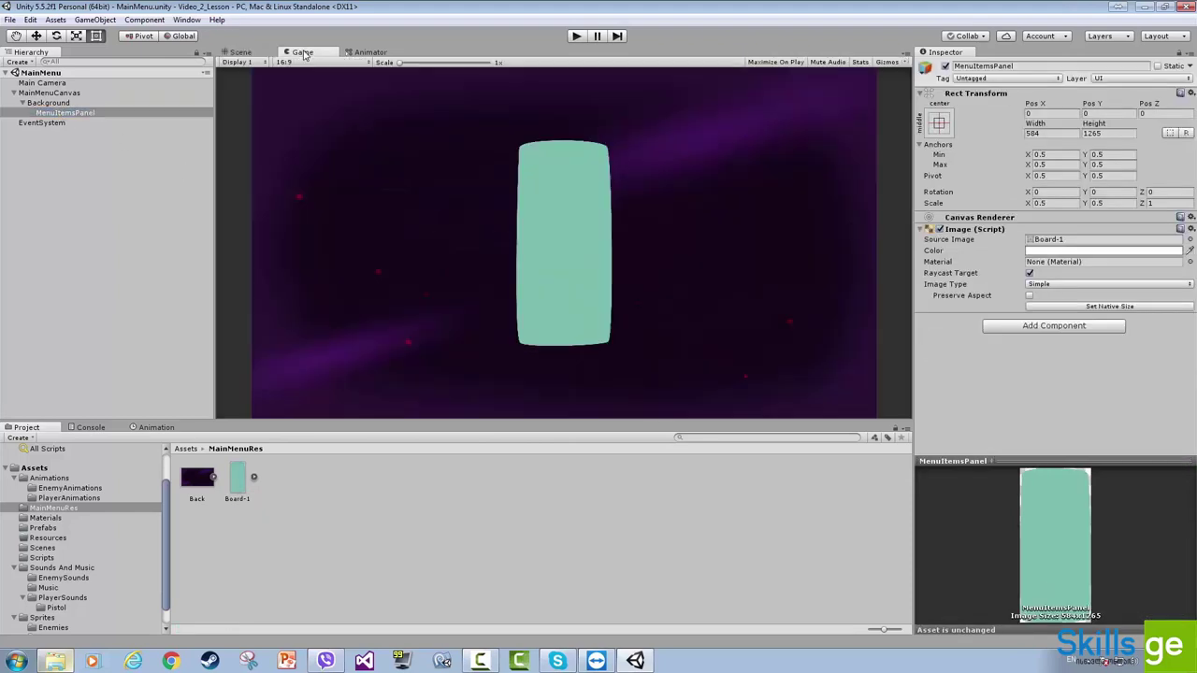
click(241, 53)
- Add a UI Button as a child of MenuItemsPanel and inspect it up close in the scene
click(66, 113)
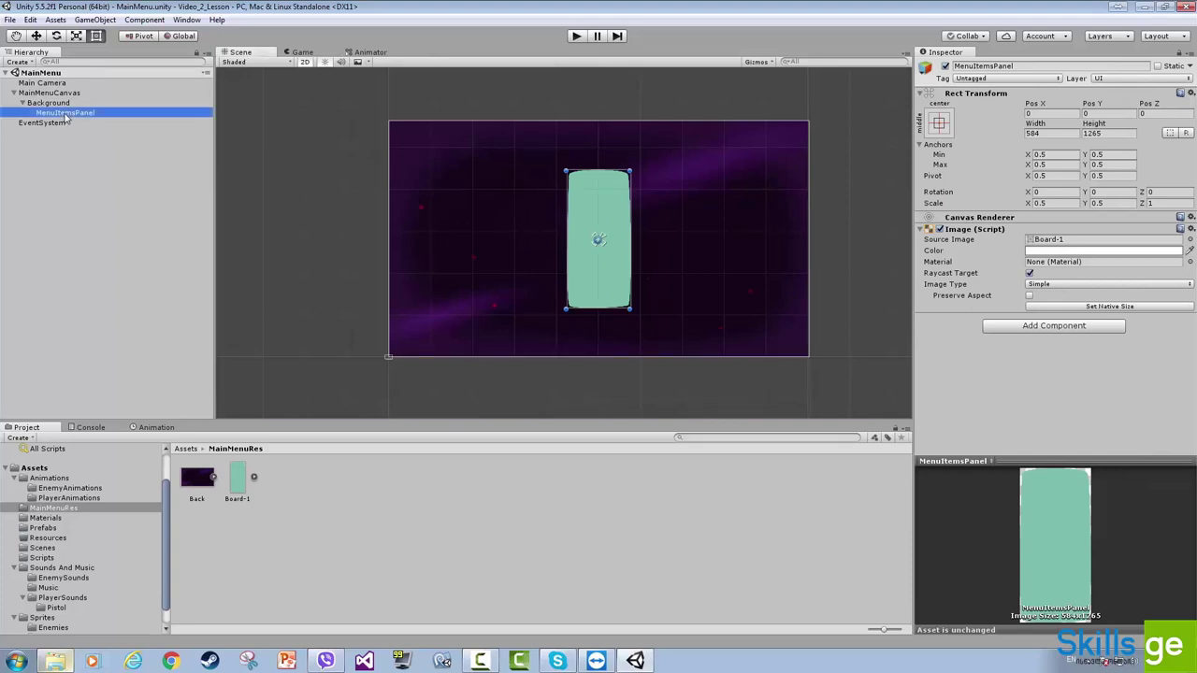
right_click(65, 113)
click(78, 113)
right_click(78, 113)
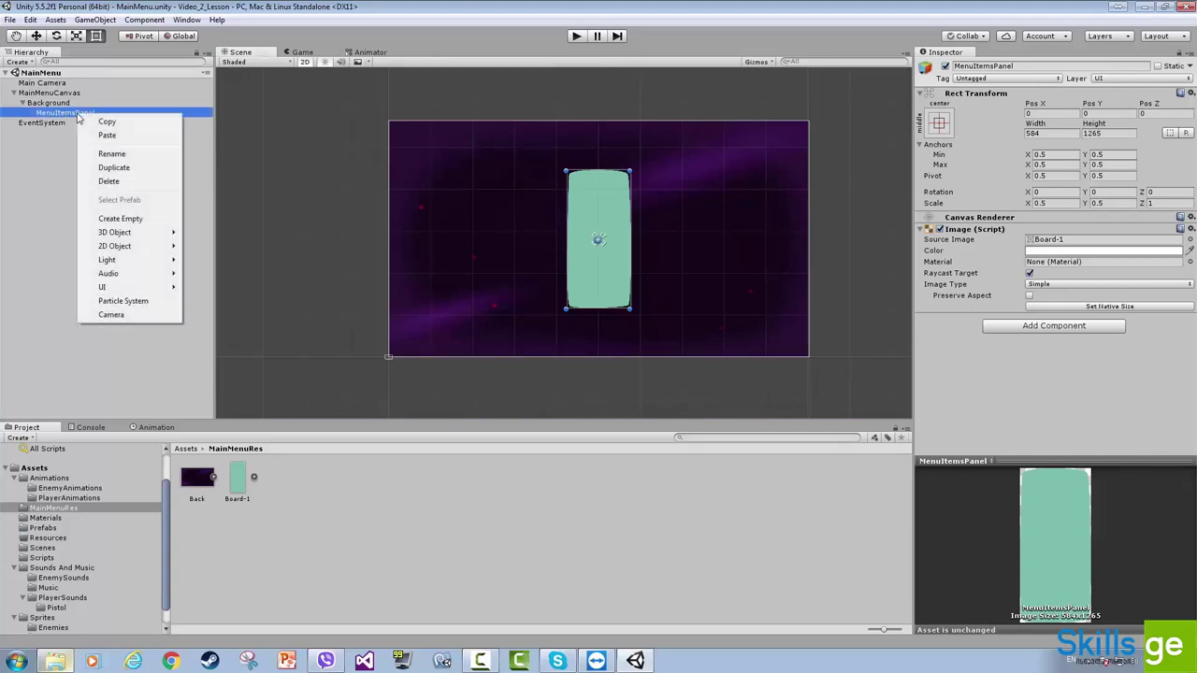
mouse_move(136, 291)
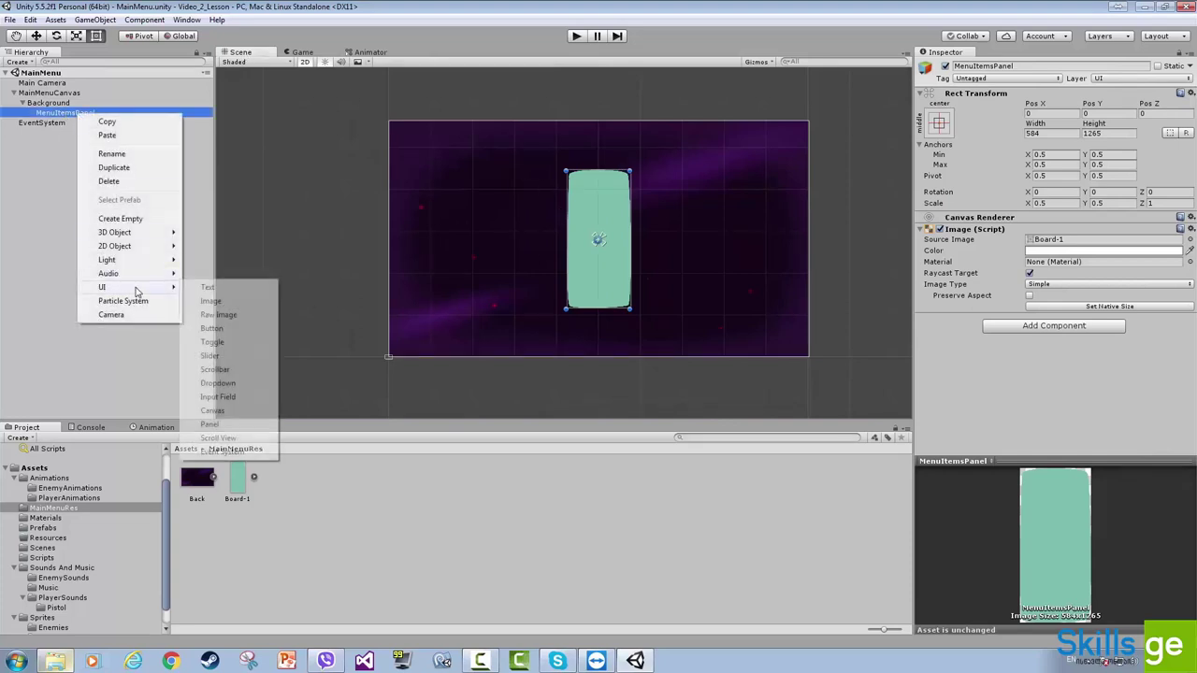
click(211, 328)
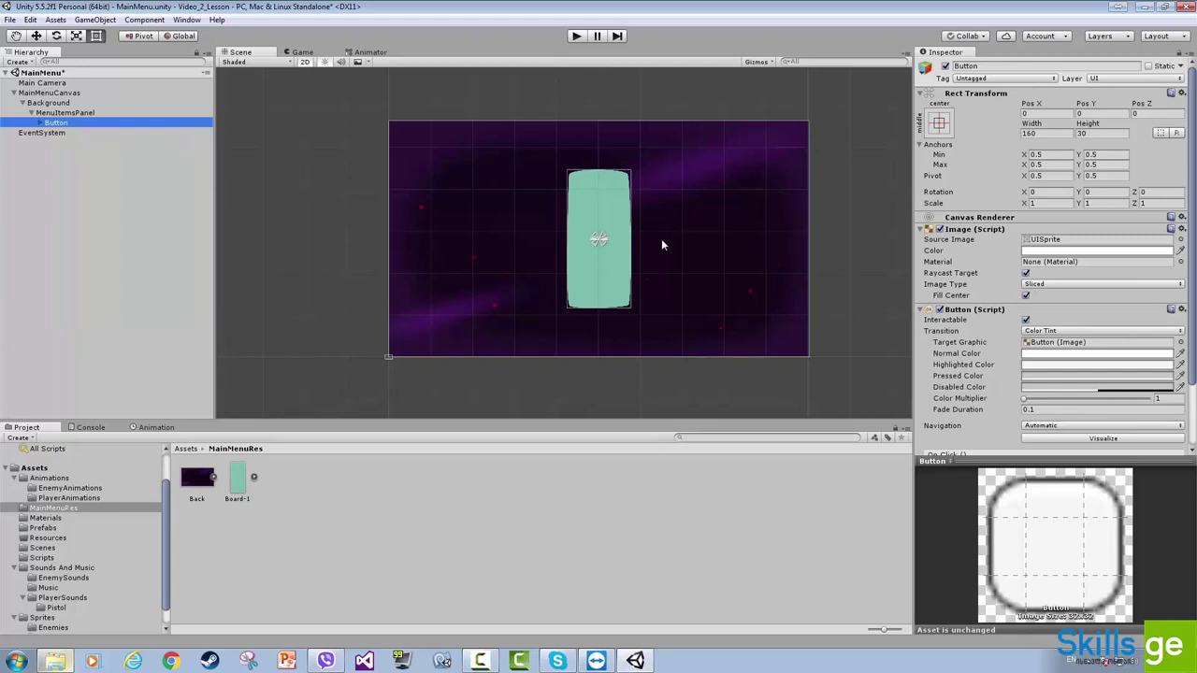
scroll(625, 229, up, 5)
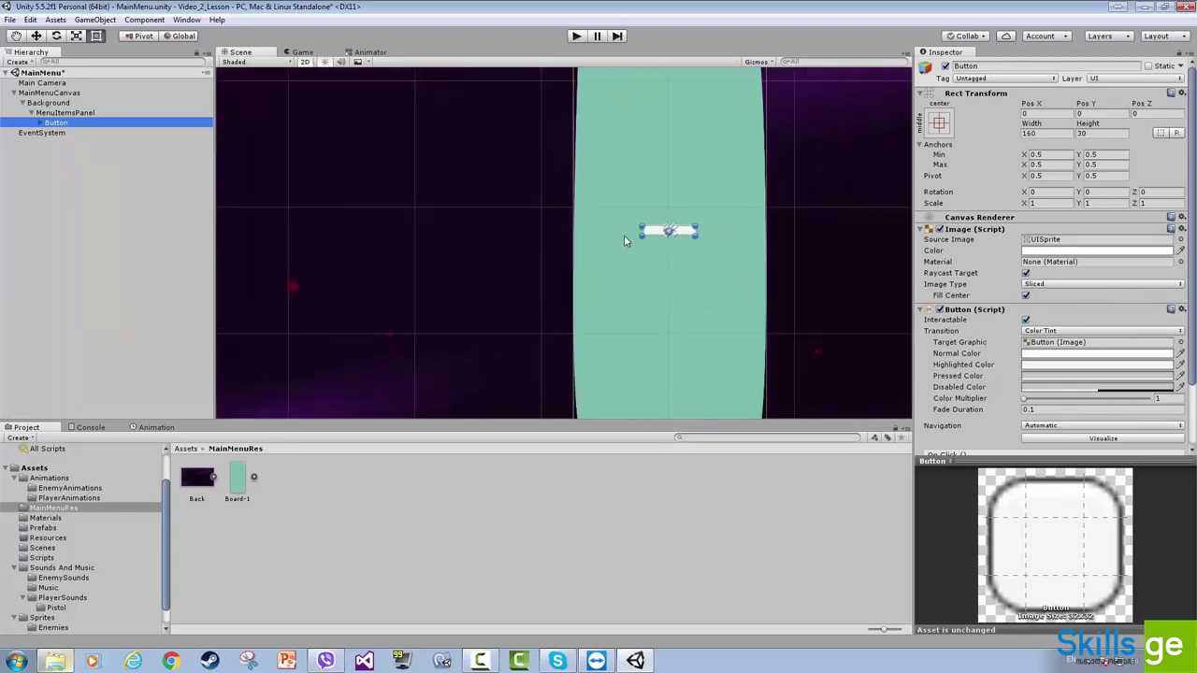
scroll(676, 200, up, 5)
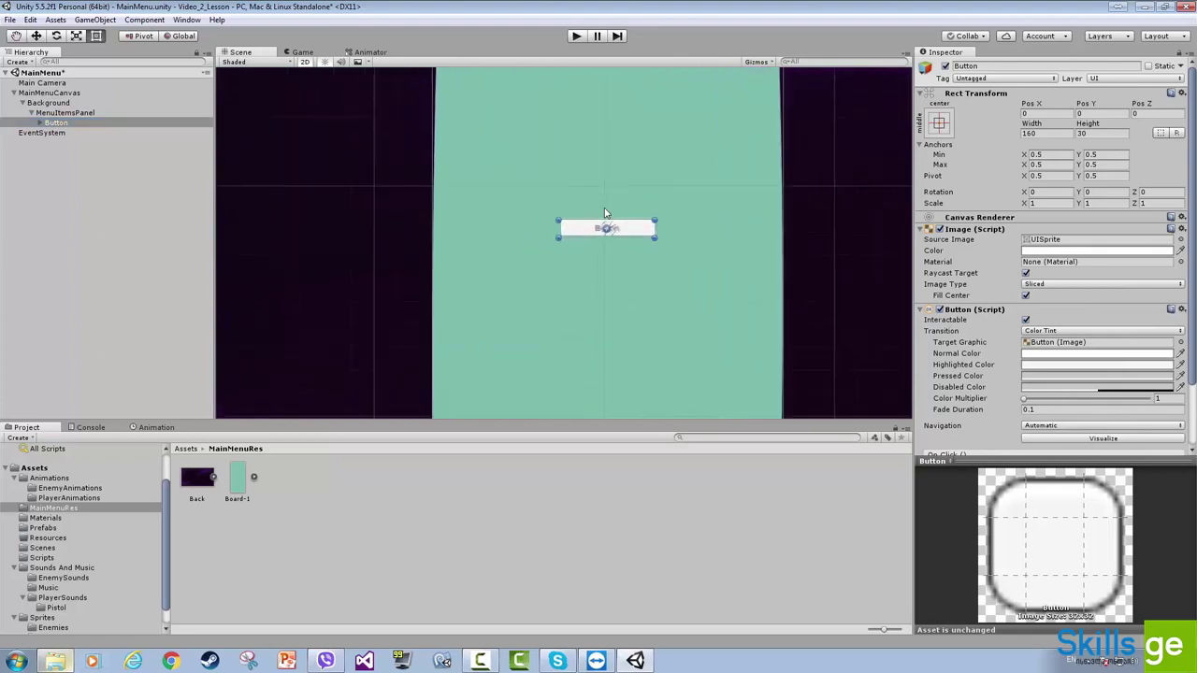
- Move the Button out of MenuItemsPanel so it sits directly under Background, just after the panel
click(31, 114)
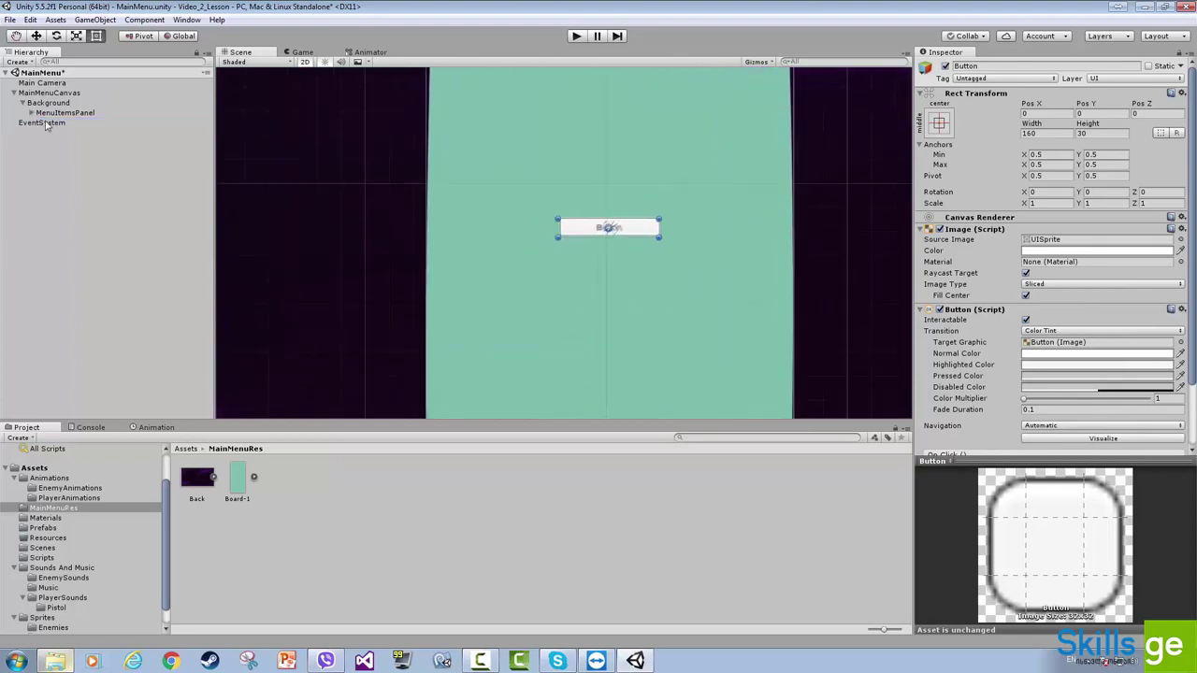
click(31, 113)
mouse_move(58, 124)
mouse_down()
mouse_move(54, 112)
mouse_move(53, 134)
mouse_move(63, 127)
mouse_up()
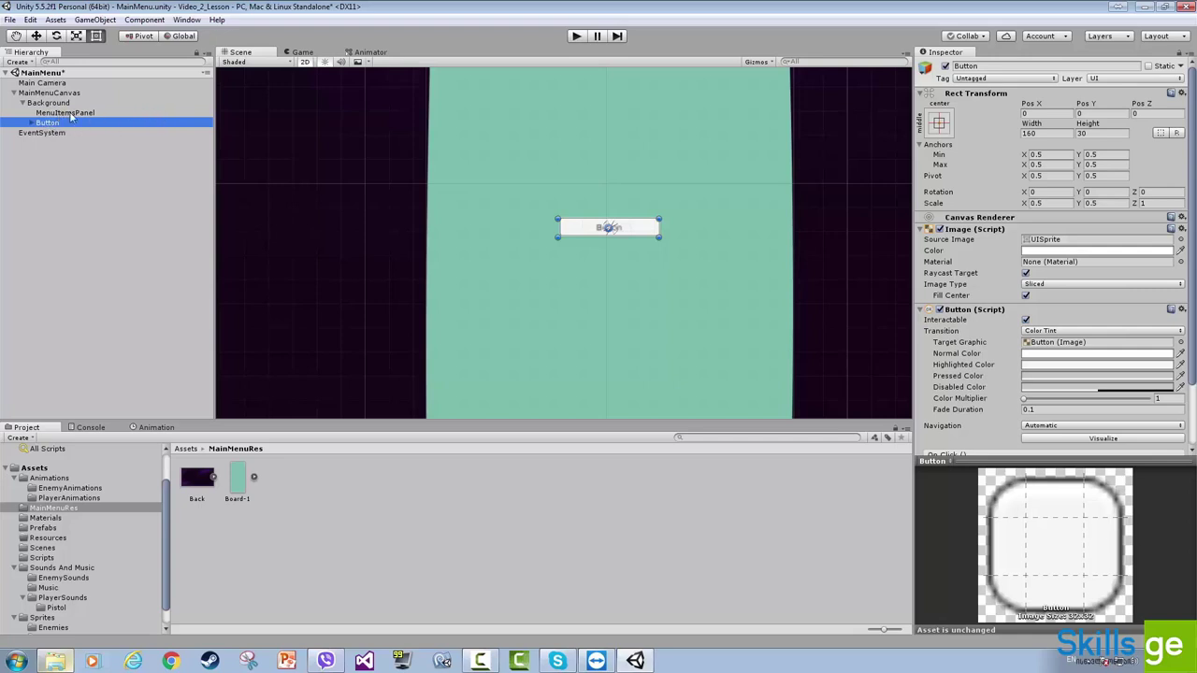
- Reorder MenuItemsPanel below the Button under Background, save the scene and select the Button
drag(54, 123, 58, 131)
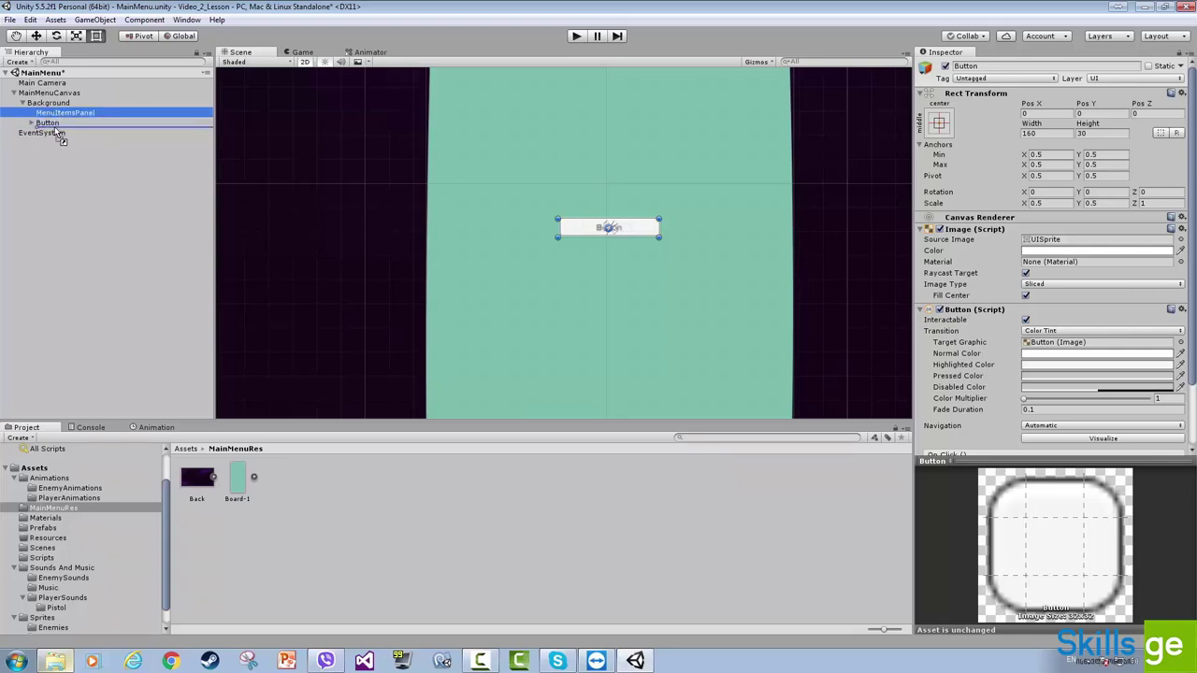
scroll(448, 149, down, 4)
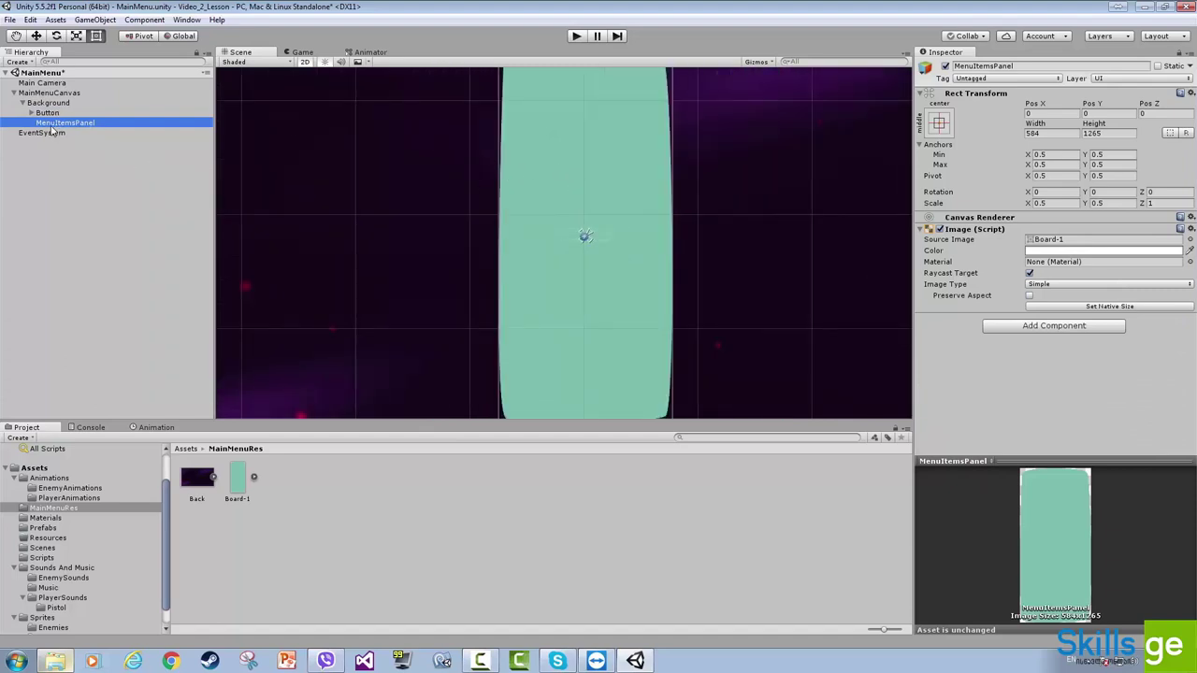
key(ctrl+s)
click(57, 124)
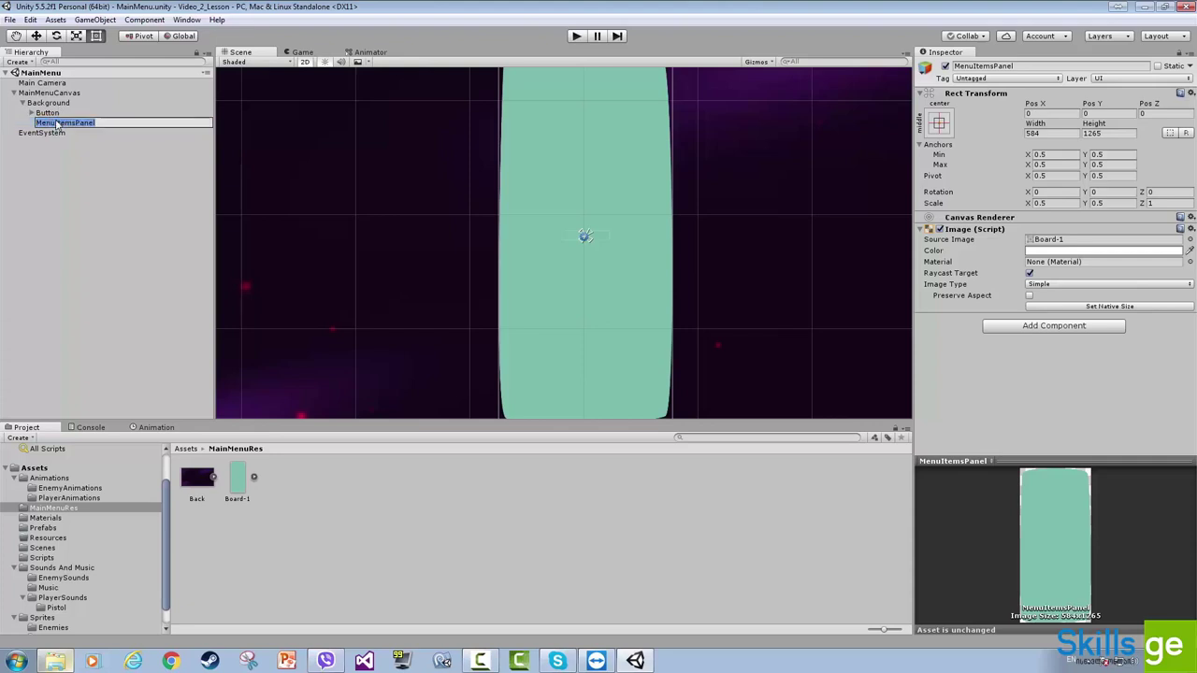
click(55, 113)
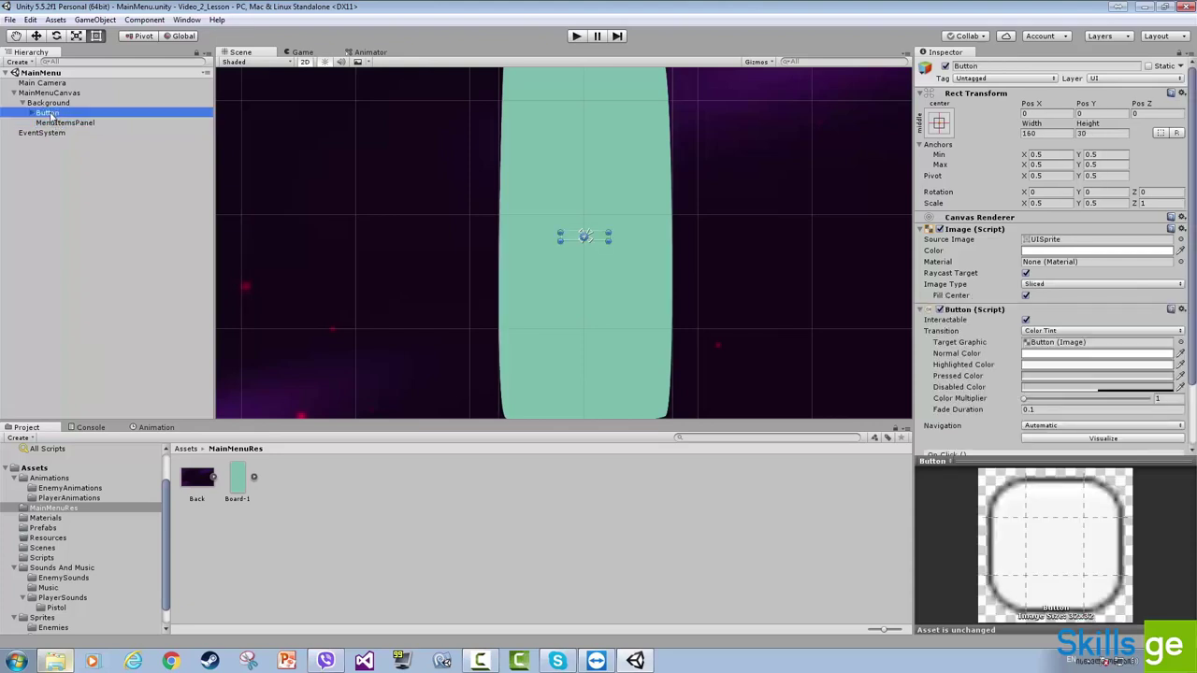
- Place the Button after MenuItemsPanel under Background, set its X and Y scale to 1, and save the scene
drag(49, 116, 47, 126)
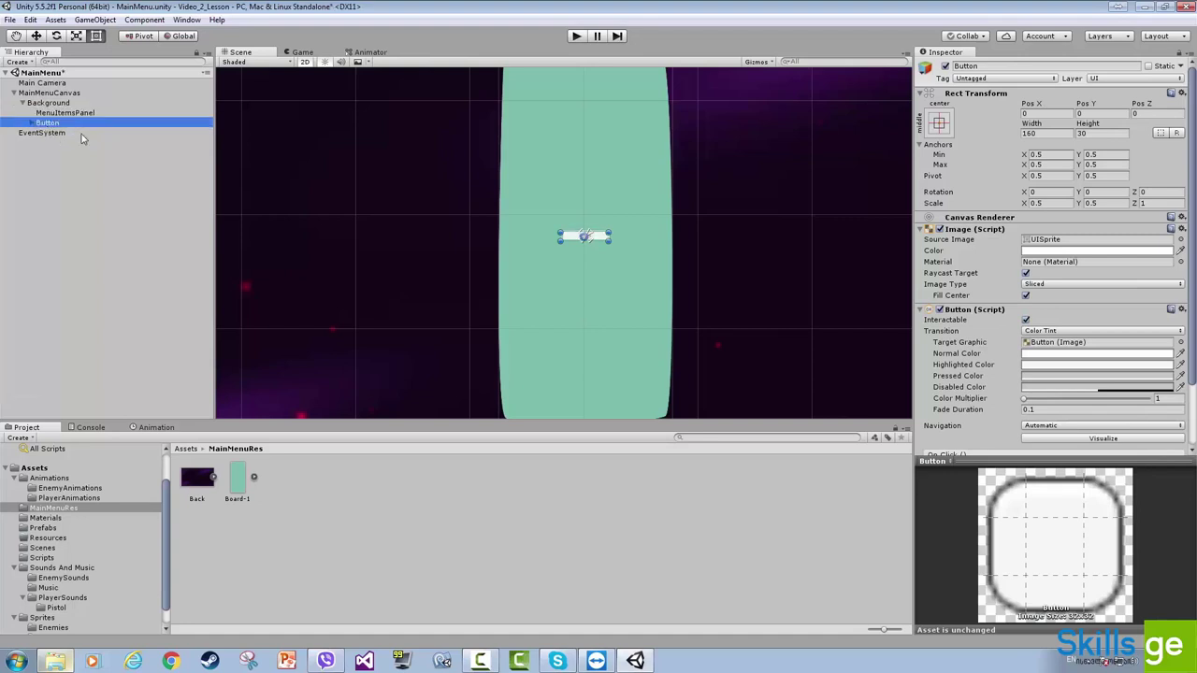
click(1036, 203)
text(1)
key(Tab)
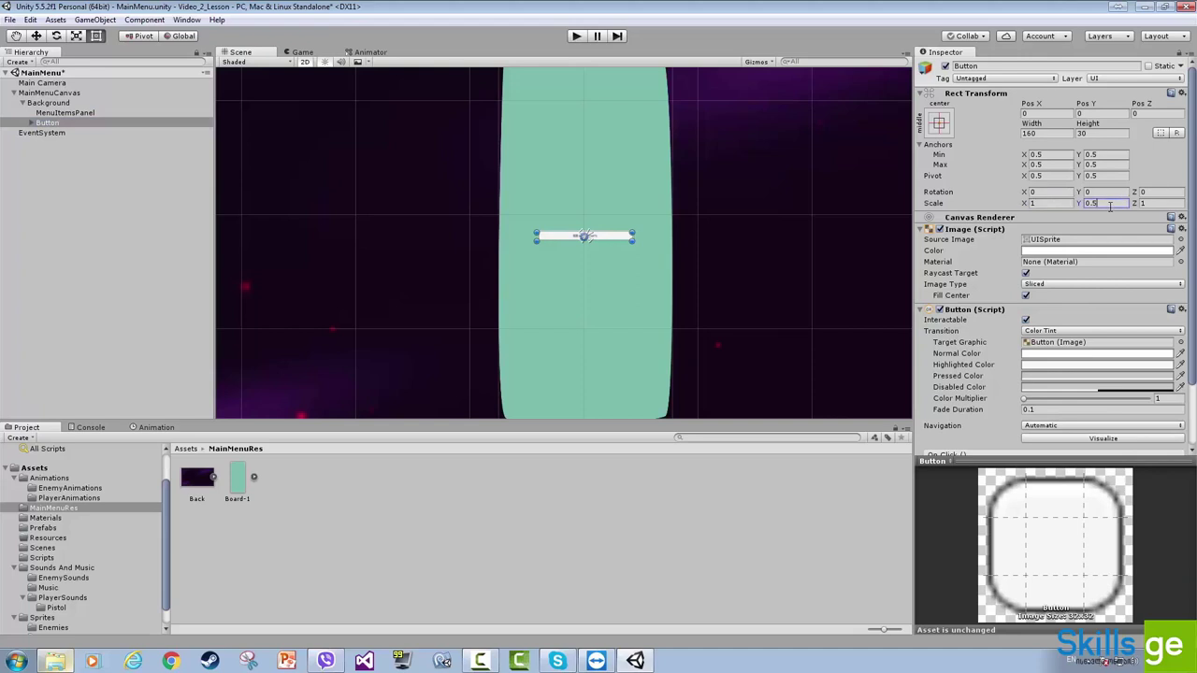
text(1)
key(ctrl+s)
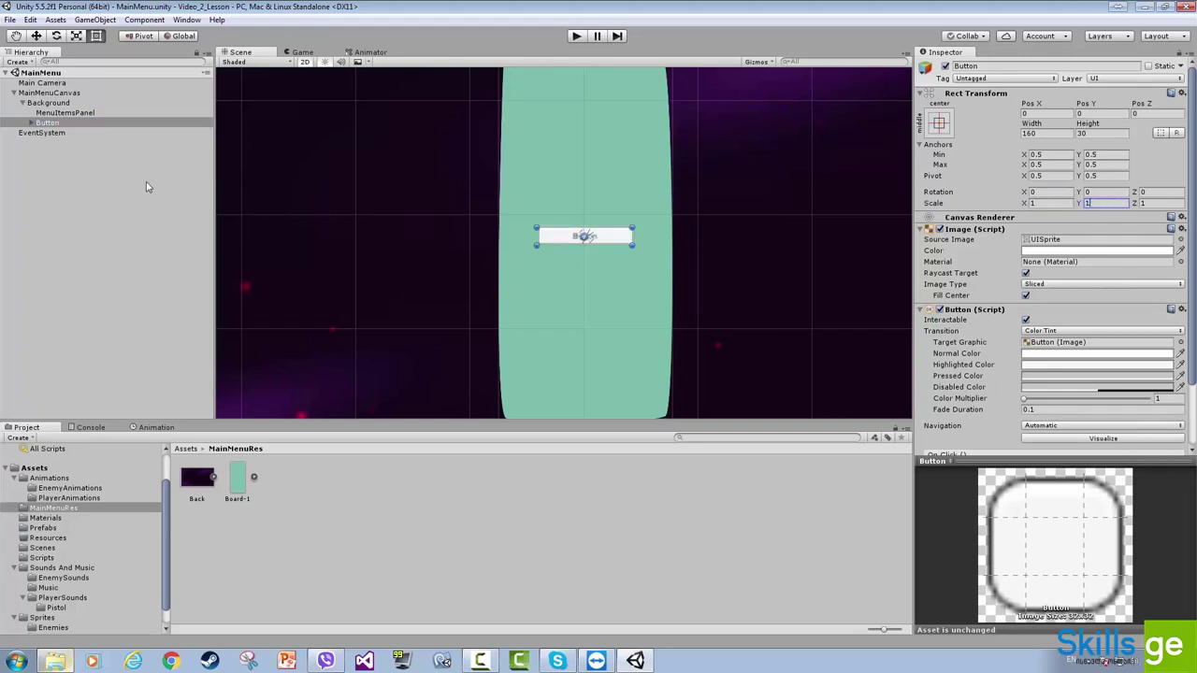
- Change the Button's text label to Play with font size 30 and save the scene
click(31, 122)
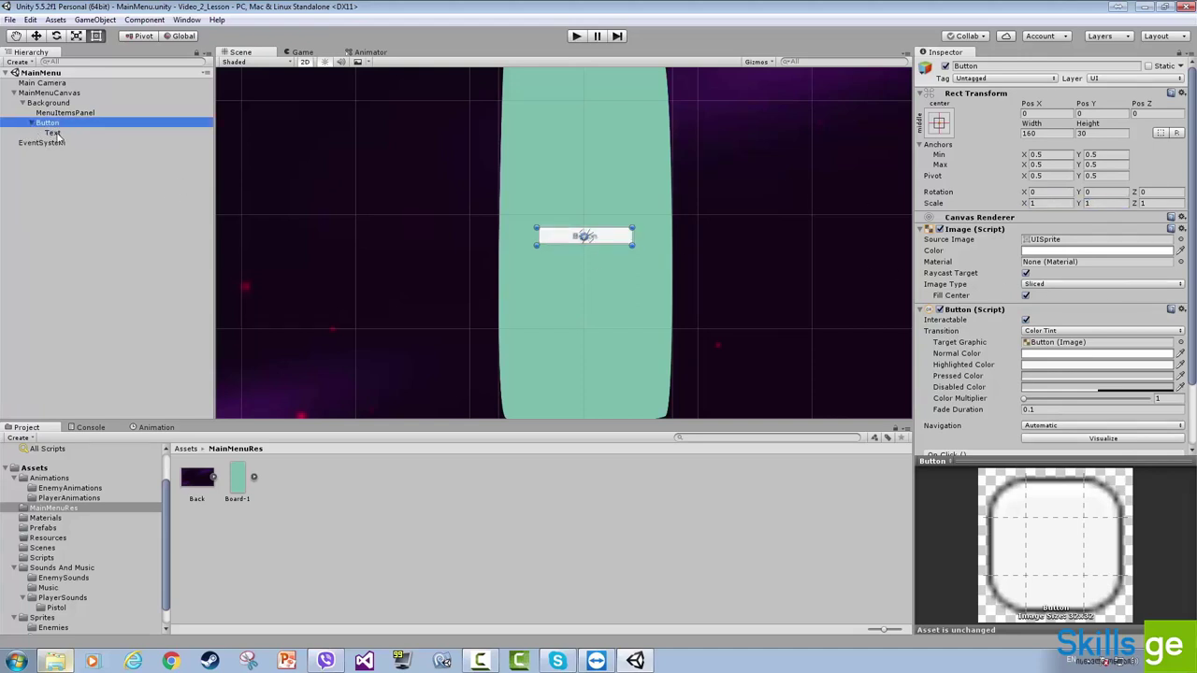
click(53, 132)
click(997, 256)
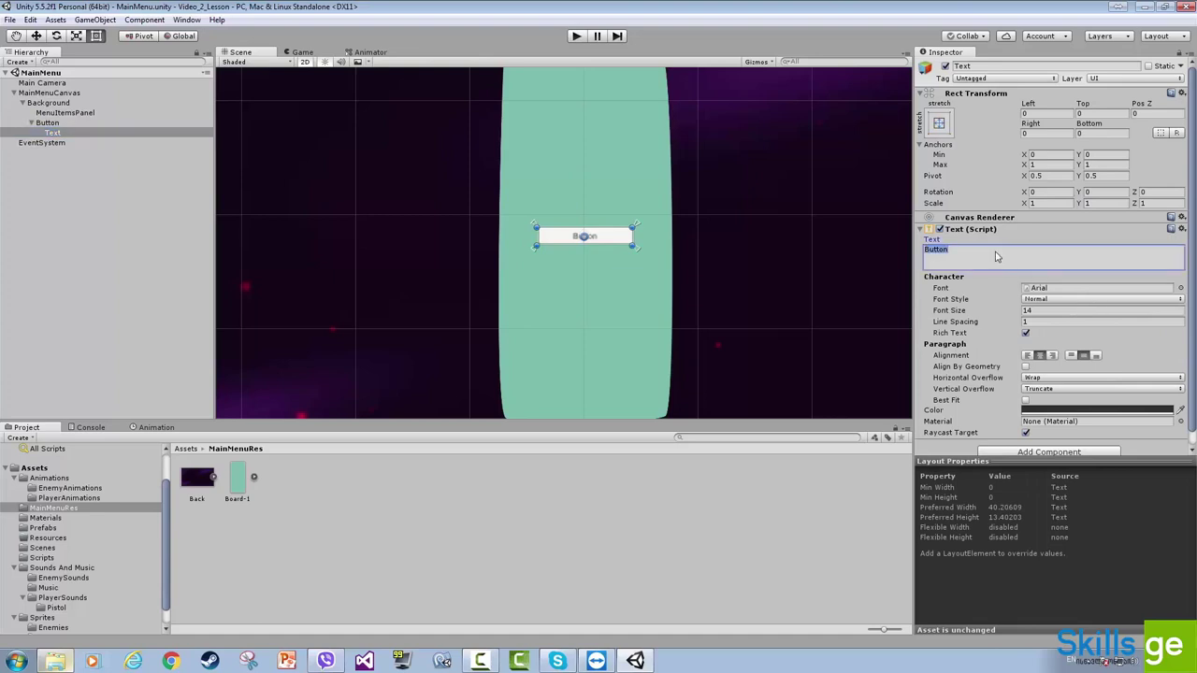
text(Play)
click(1043, 314)
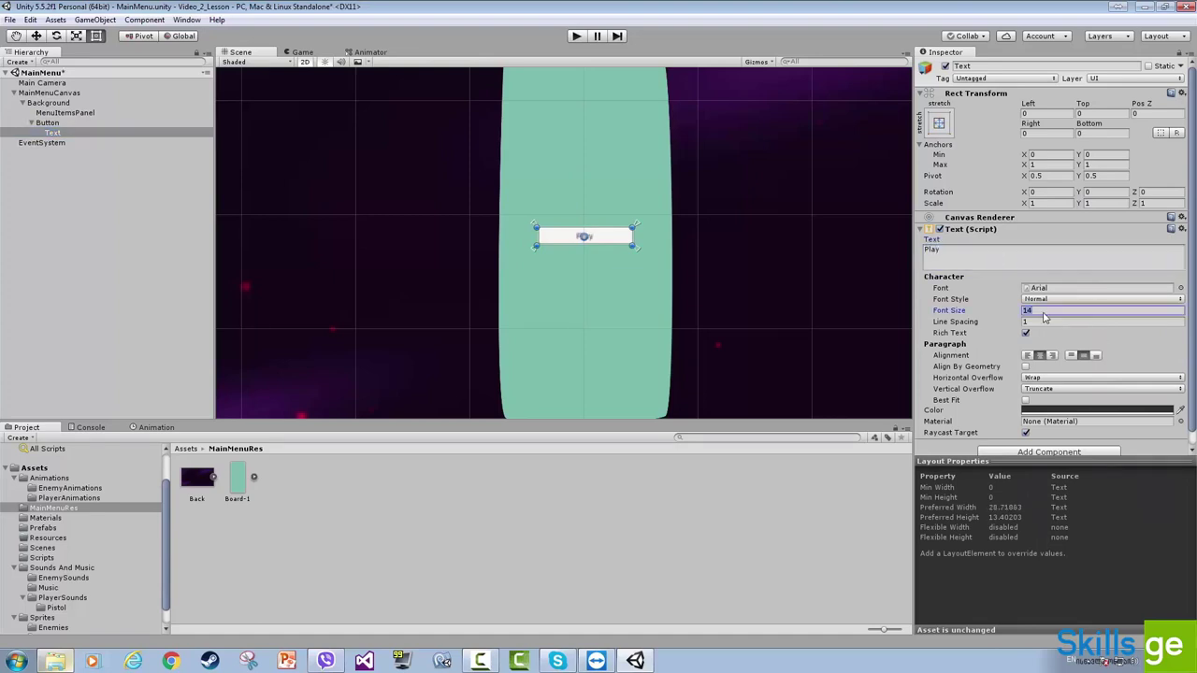
text(30)
key(ctrl+s)
- Resize the Play button to about 245 by 46, raise it to about Y 136, and preview it in the Game view
drag(633, 245, 689, 255)
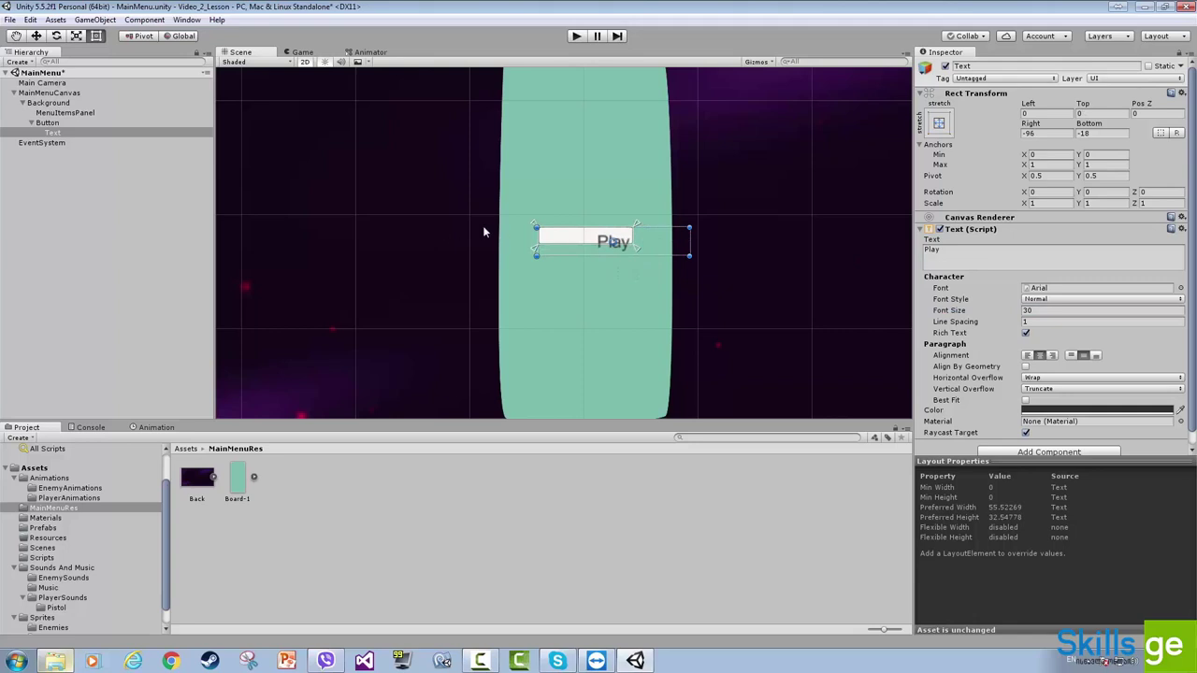
key(ctrl+z)
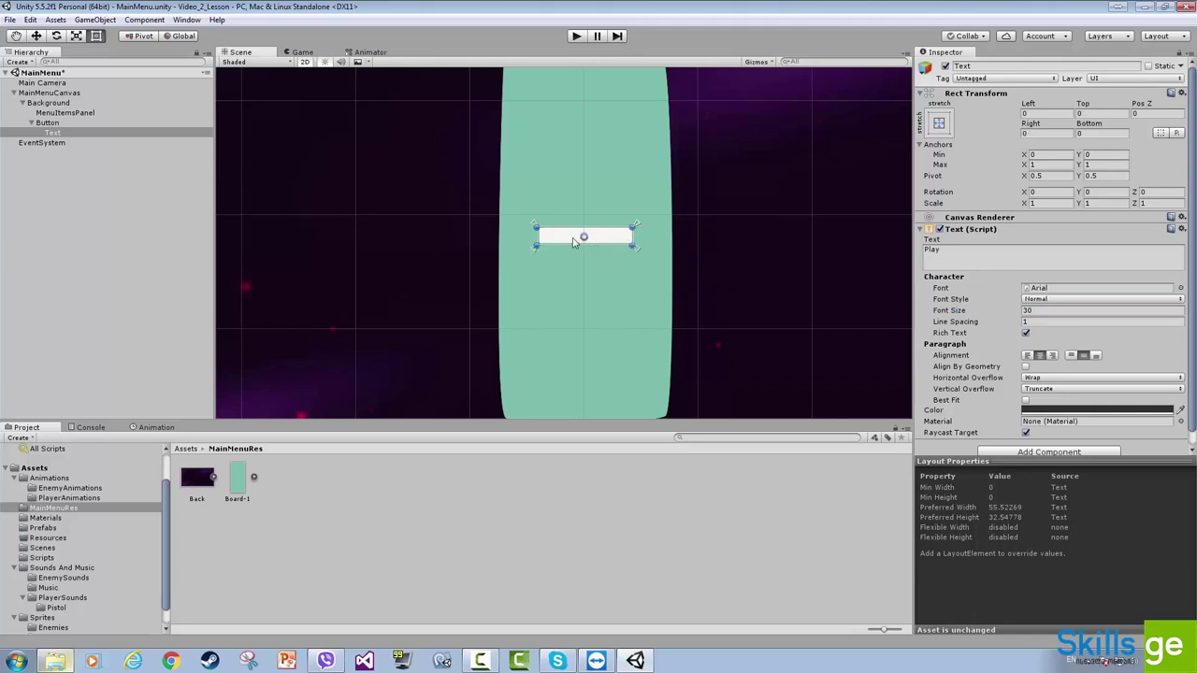
click(65, 123)
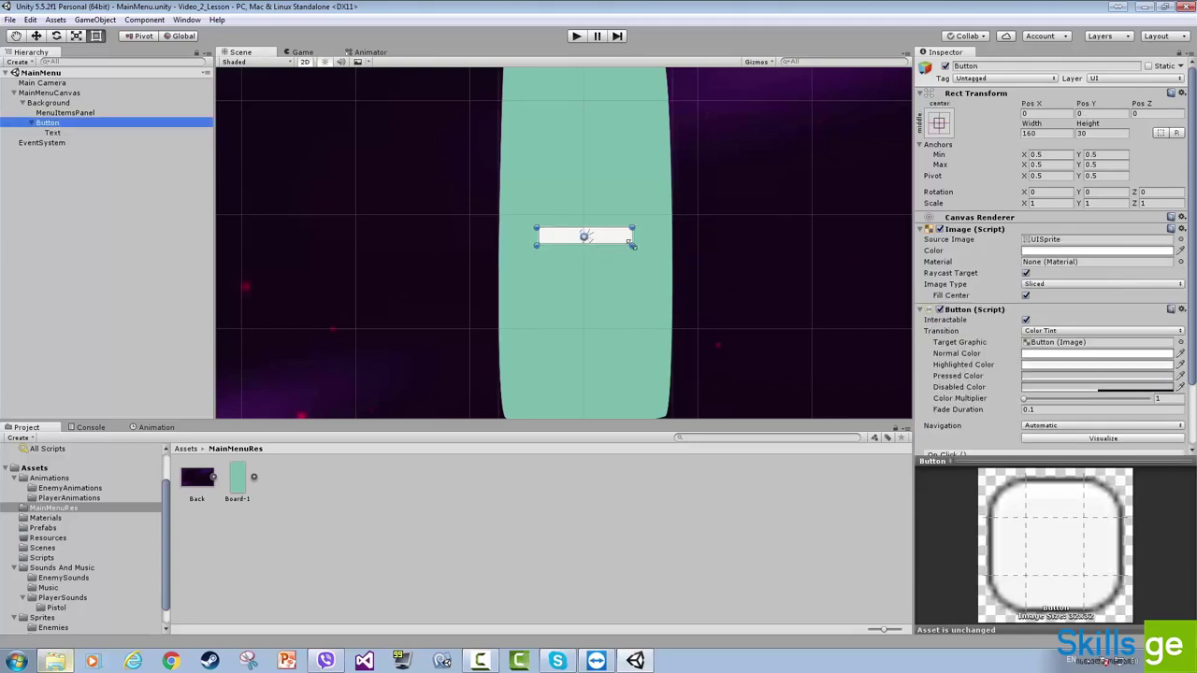
drag(635, 246, 632, 154)
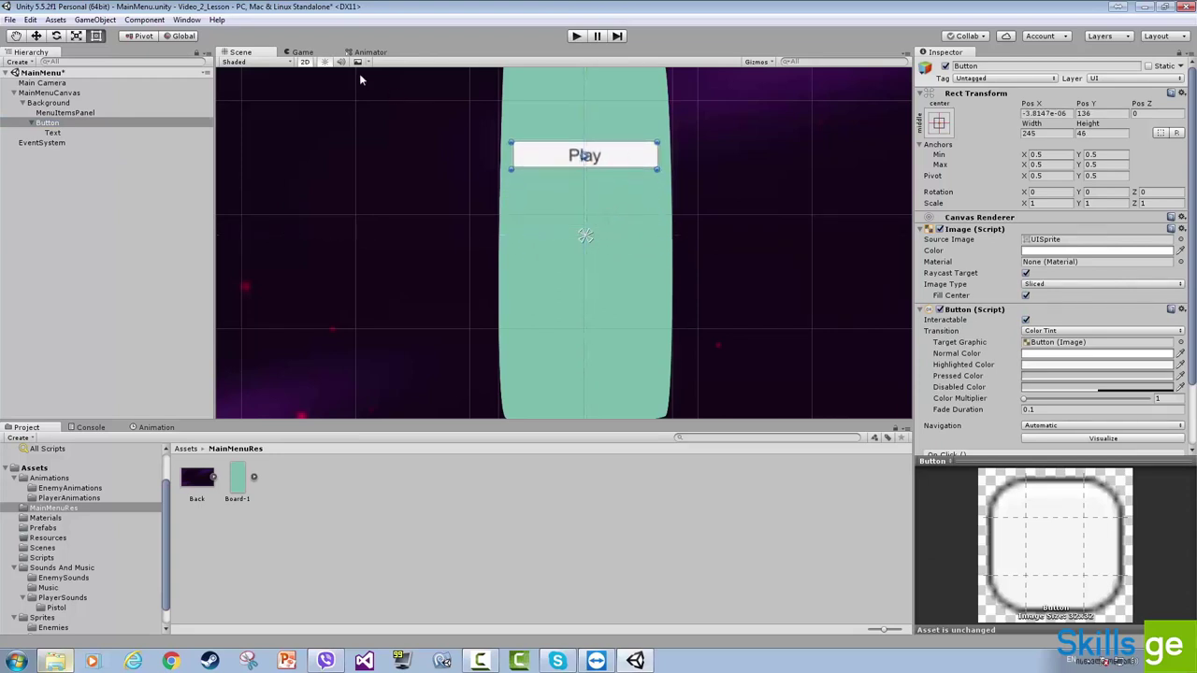
click(316, 54)
click(238, 53)
- Duplicate the Play button and move the copy straight down to about Y 44
click(54, 132)
click(49, 123)
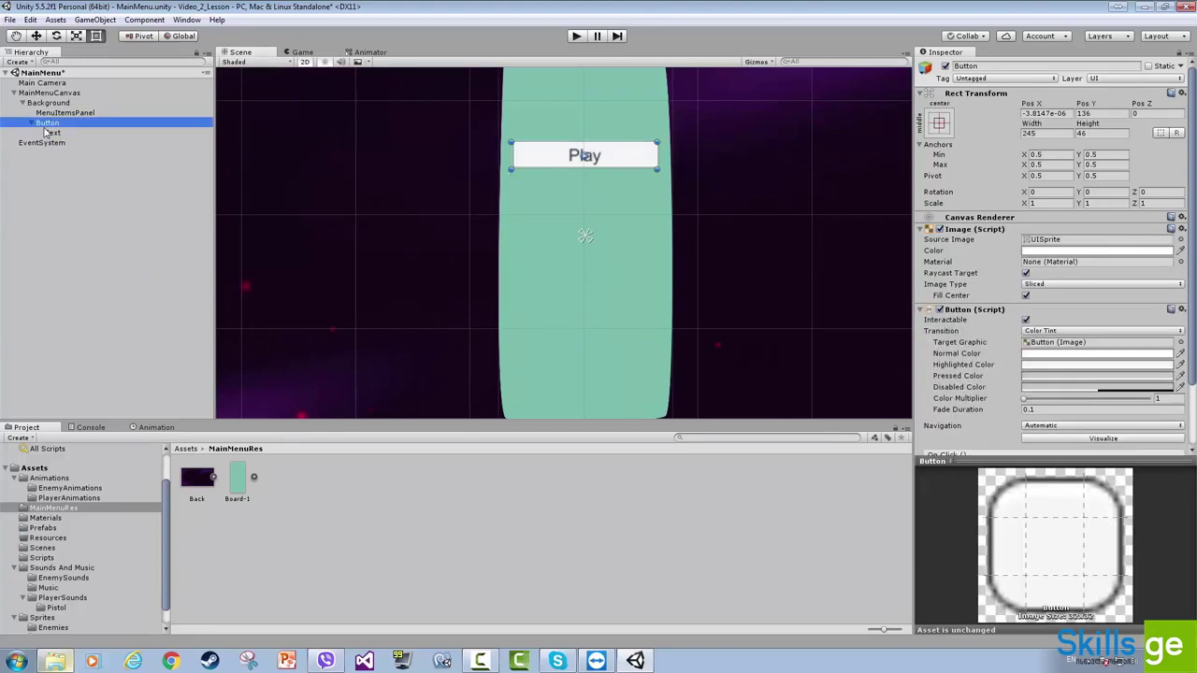
click(33, 123)
key(ctrl+d)
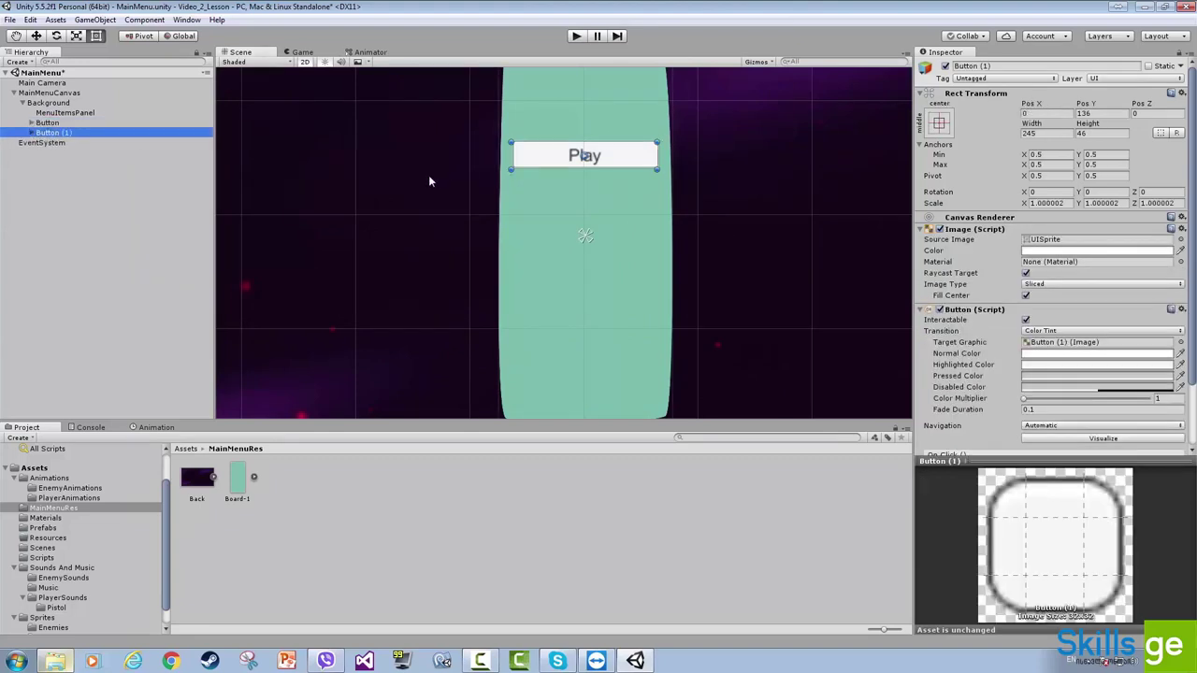
key(w)
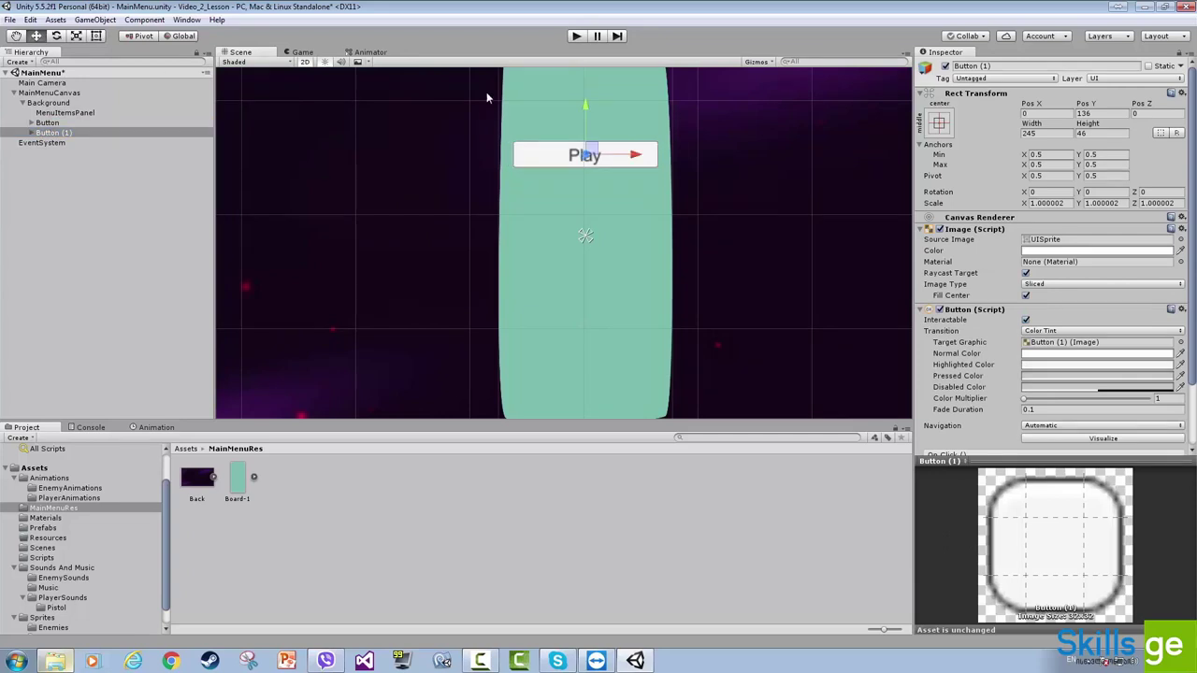
drag(589, 101, 583, 158)
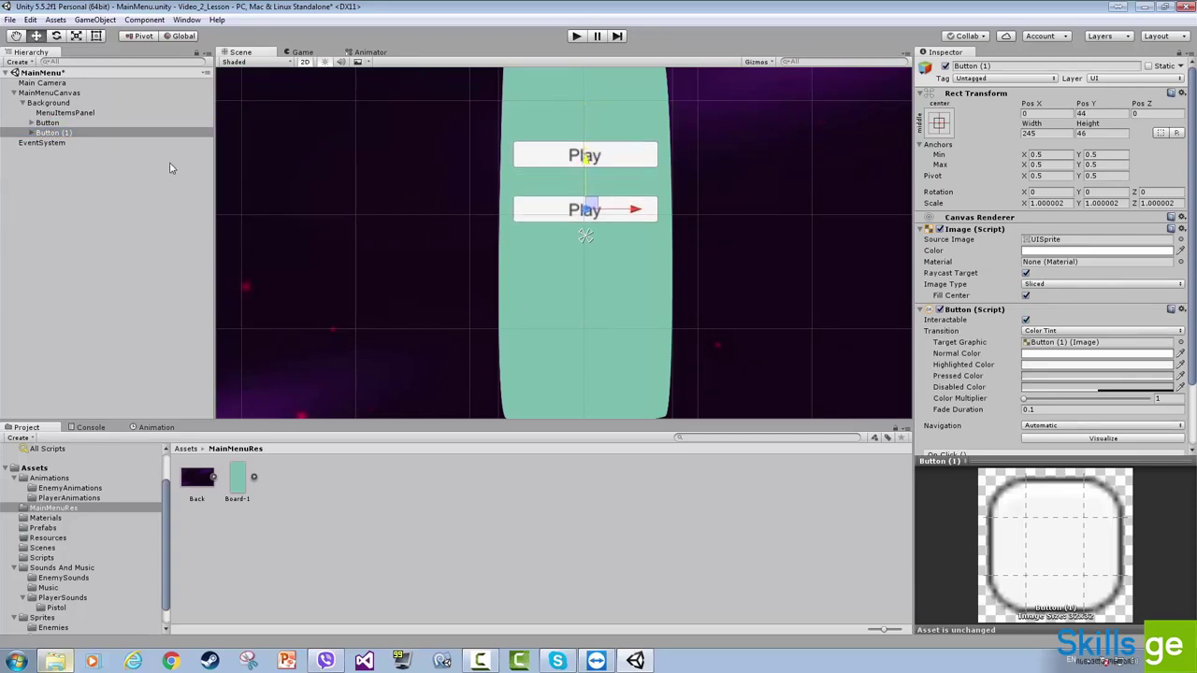
- Change the duplicated button's text label to Quit and save the scene
click(31, 132)
click(54, 142)
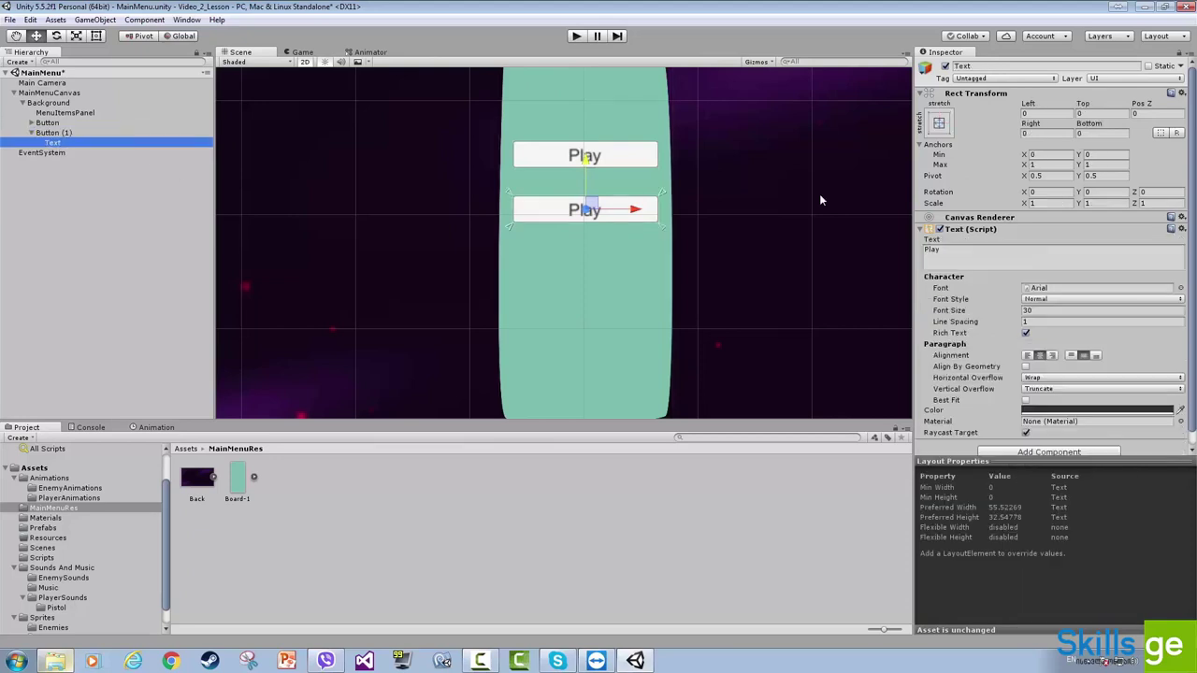
click(959, 260)
key(BackSpace)
key(BackSpace)
key(BackSpace)
key(BackSpace)
text(Quit)
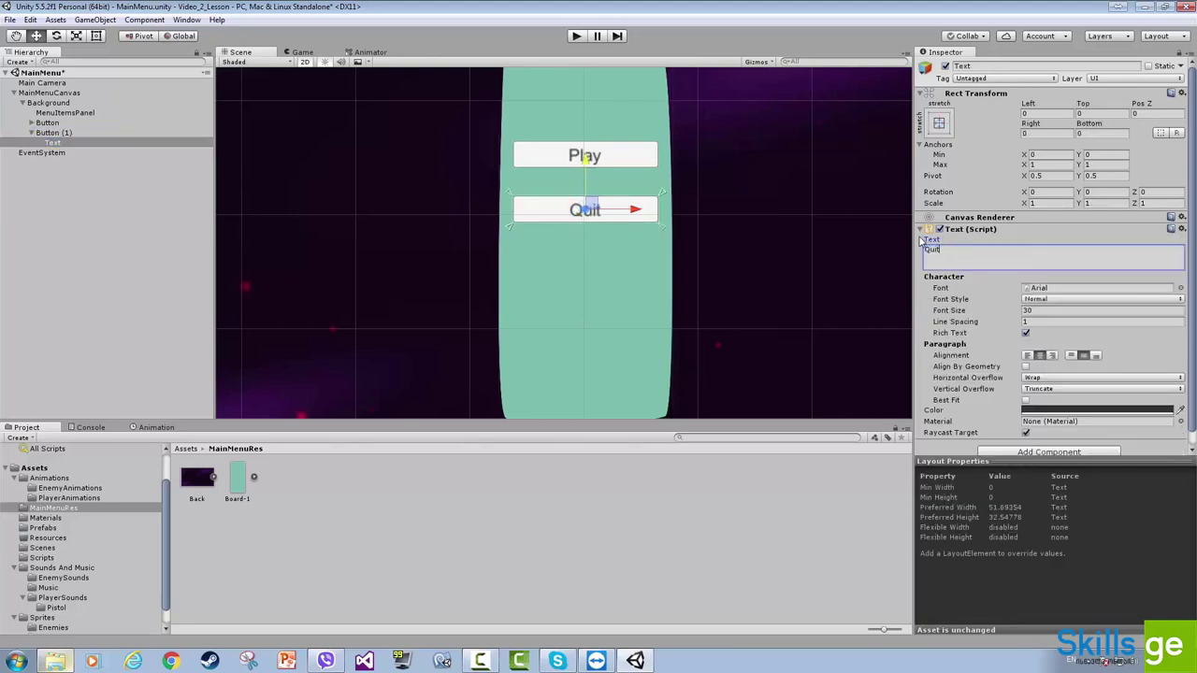
key(ctrl+s)
- Select both buttons, shift them down together toward the middle of the panel, and save the scene
scroll(461, 192, down, 3)
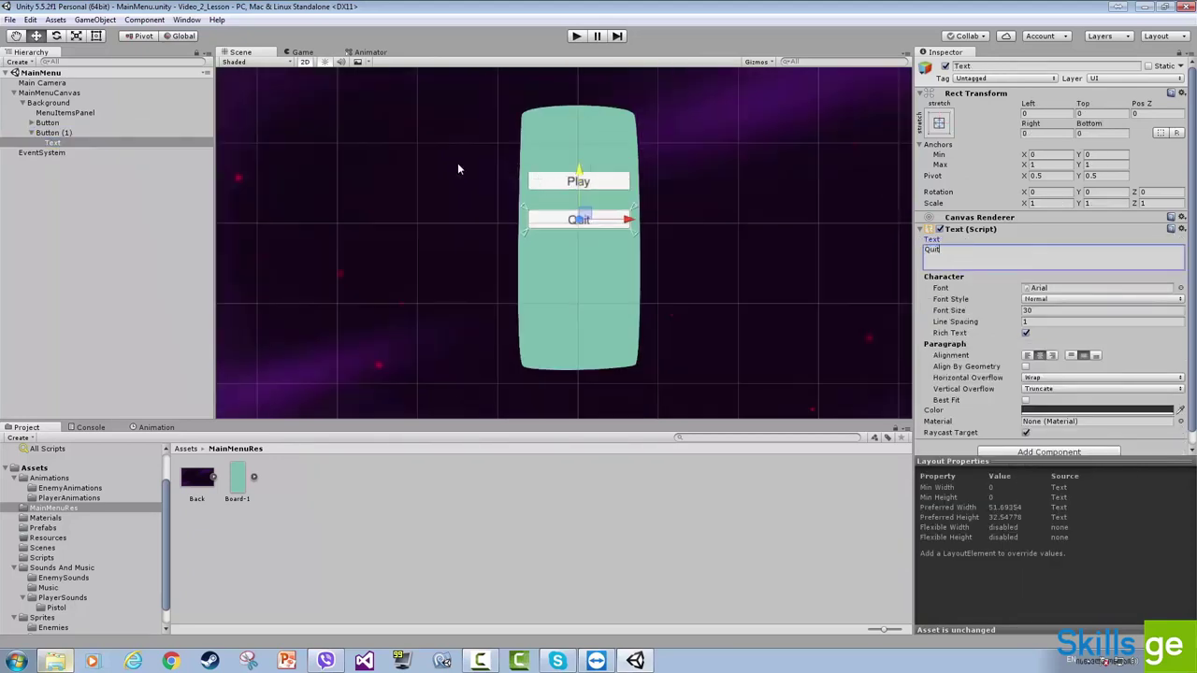
click(31, 132)
click(50, 133)
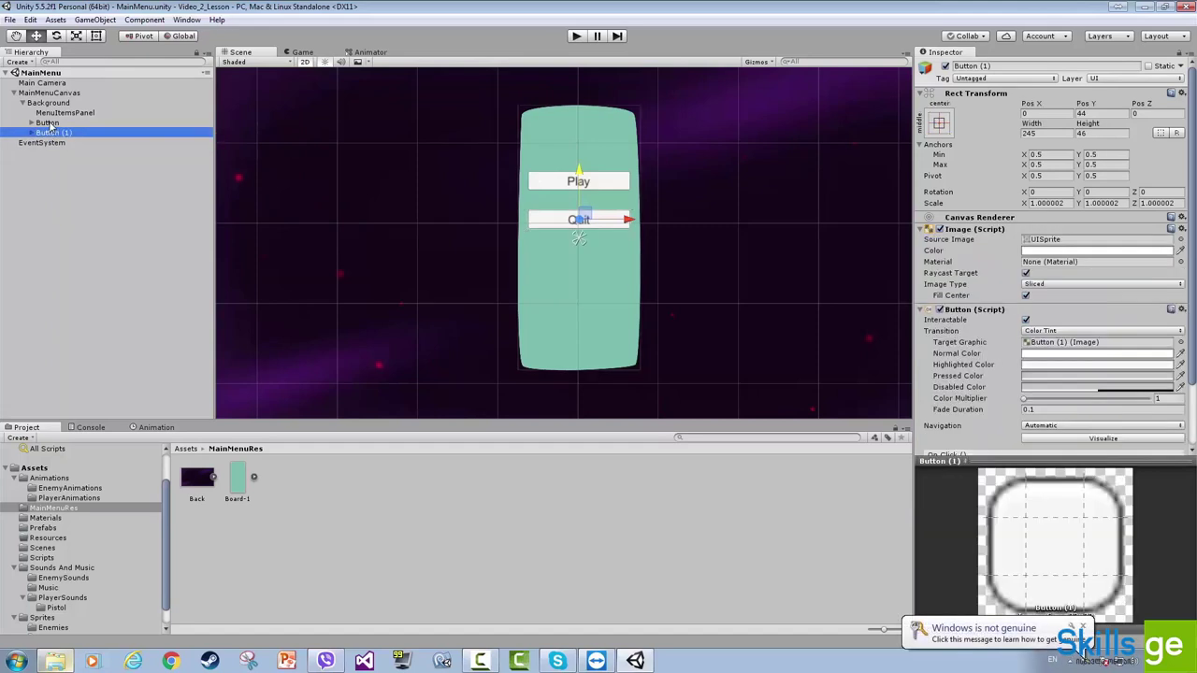
ctrl+click(47, 122)
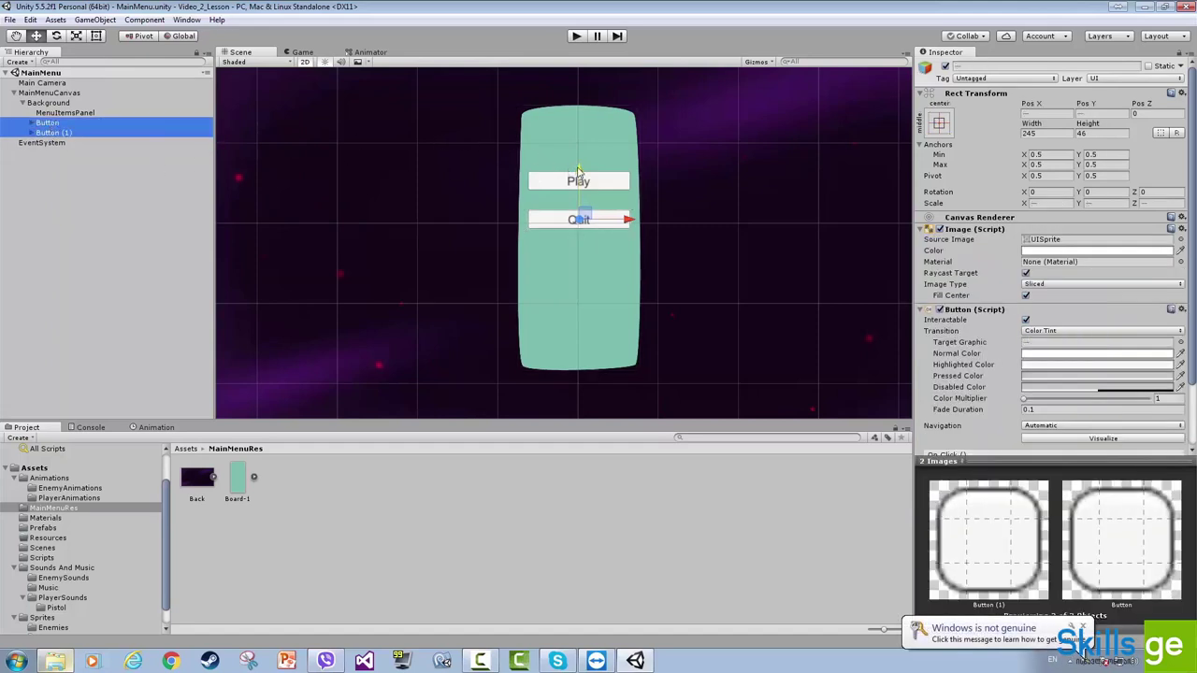
mouse_move(580, 172)
mouse_down()
mouse_move(578, 205)
mouse_move(579, 194)
mouse_up()
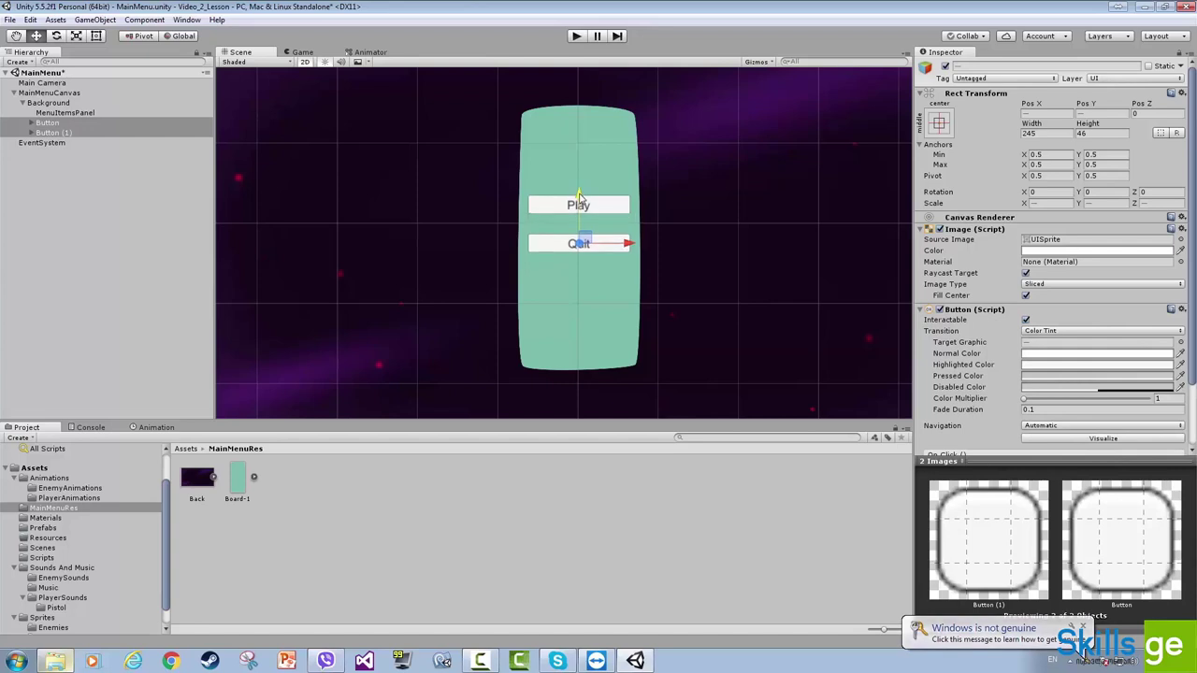
key(ctrl+s)
- Shrink MenuItemsPanel from its top and bottom edges to a height of about 476 around the buttons, and check it in the Game view
click(64, 112)
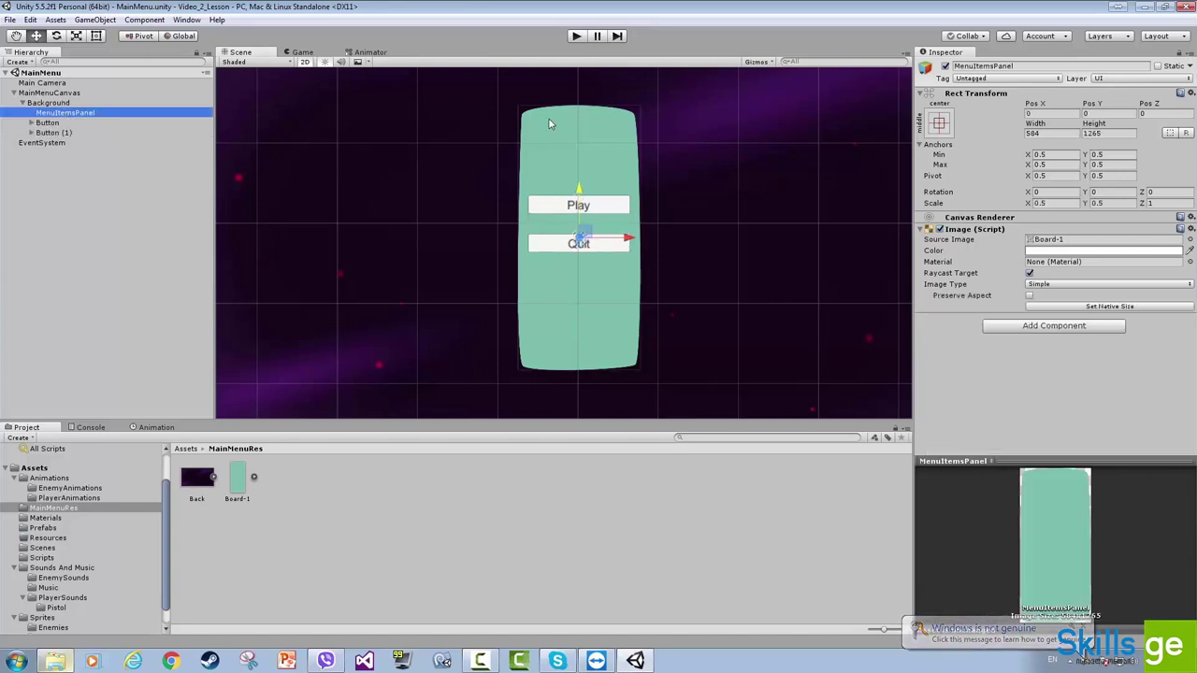
key(t)
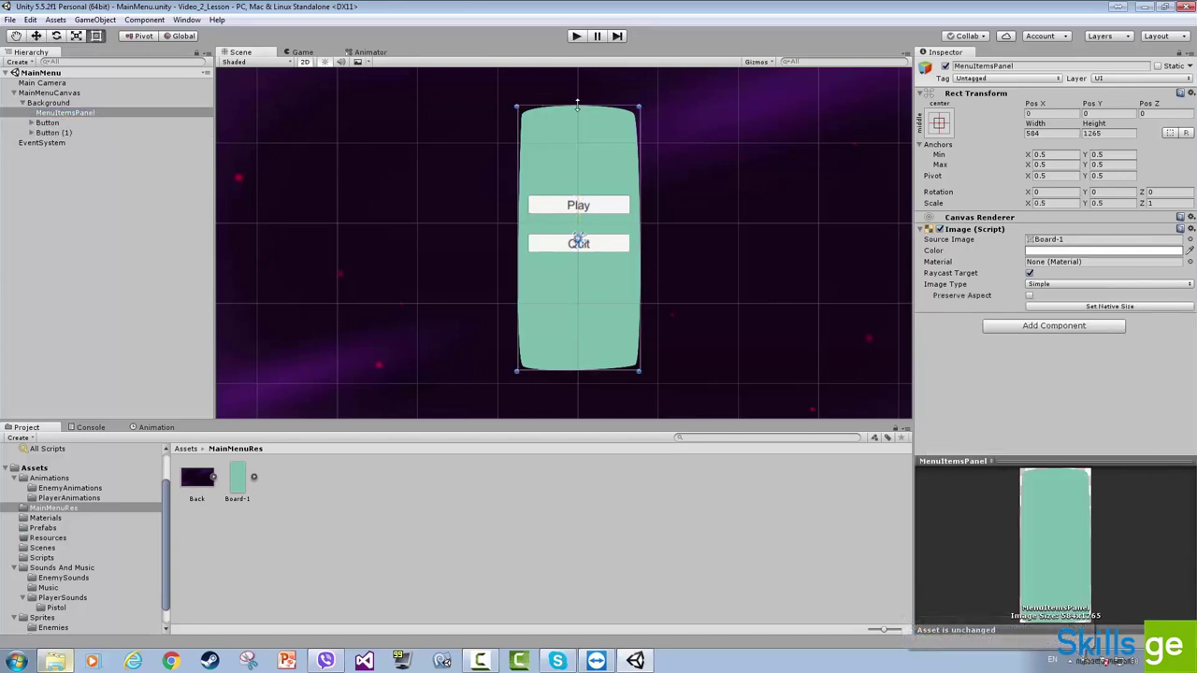
drag(551, 103, 552, 176)
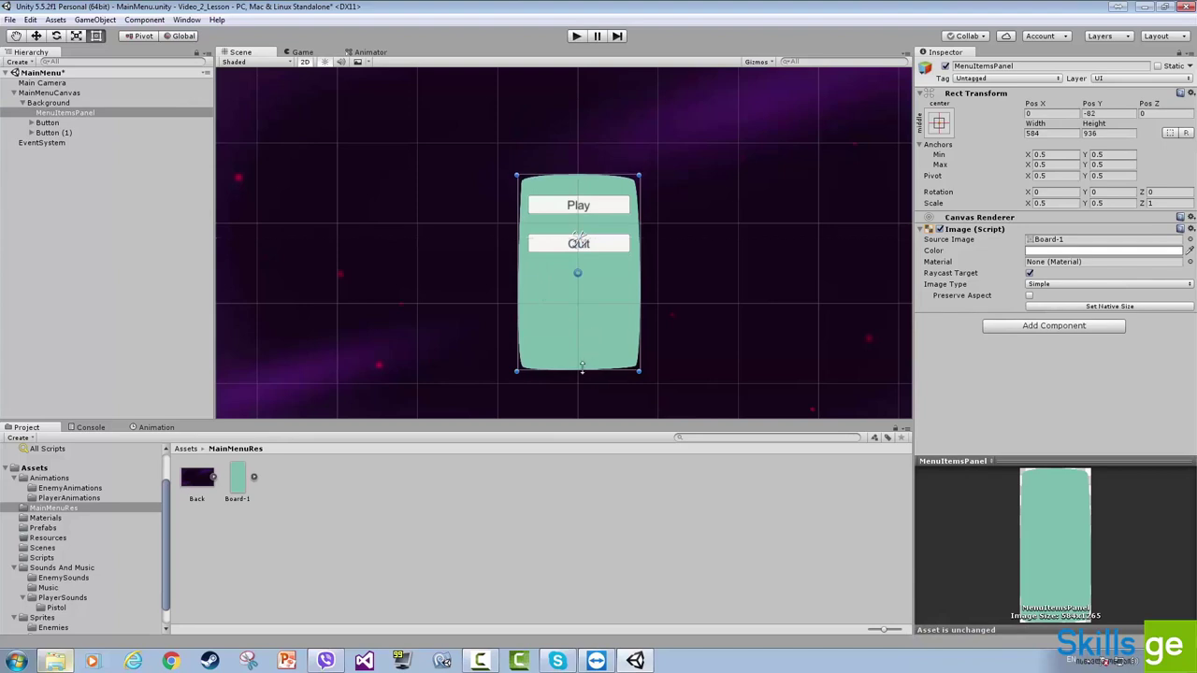
drag(585, 370, 559, 274)
click(301, 52)
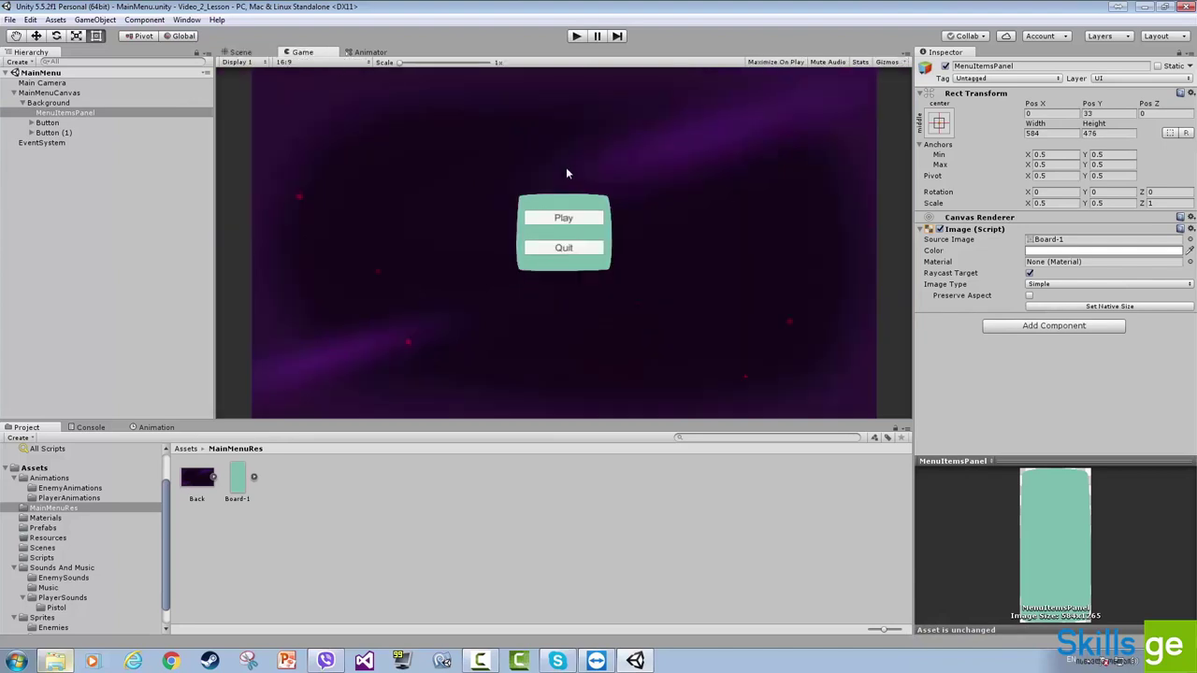
click(239, 52)
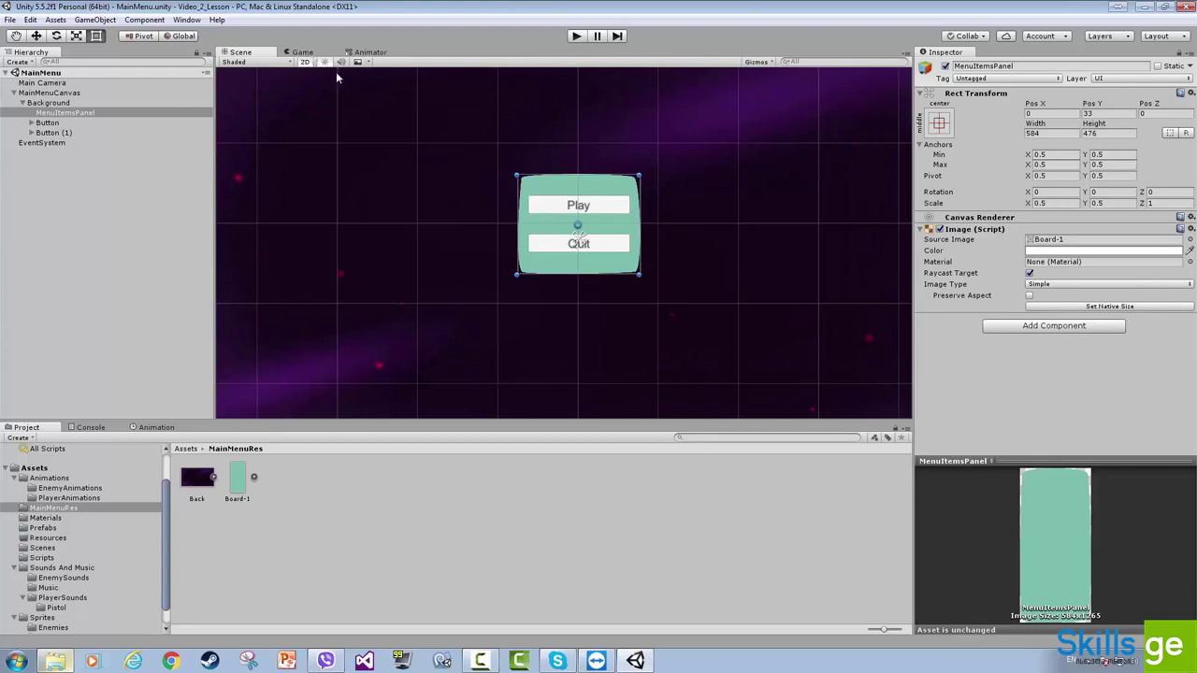
- Open the project's Scenes folder and look at the scenes in it
click(306, 491)
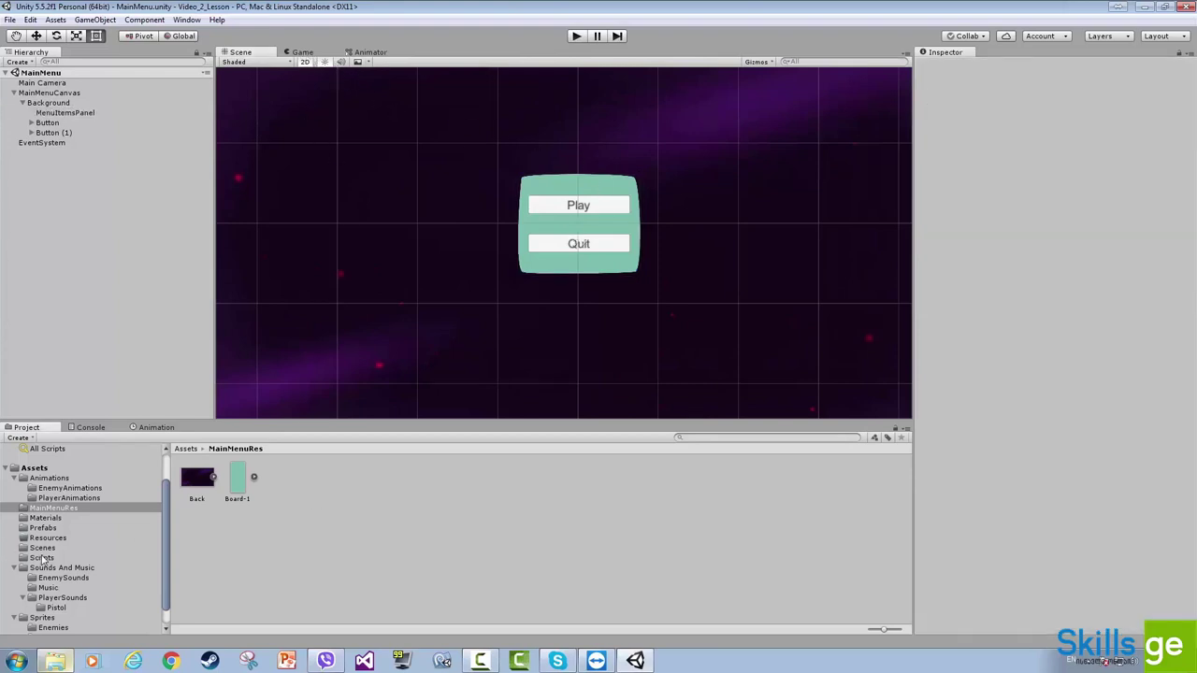
click(42, 548)
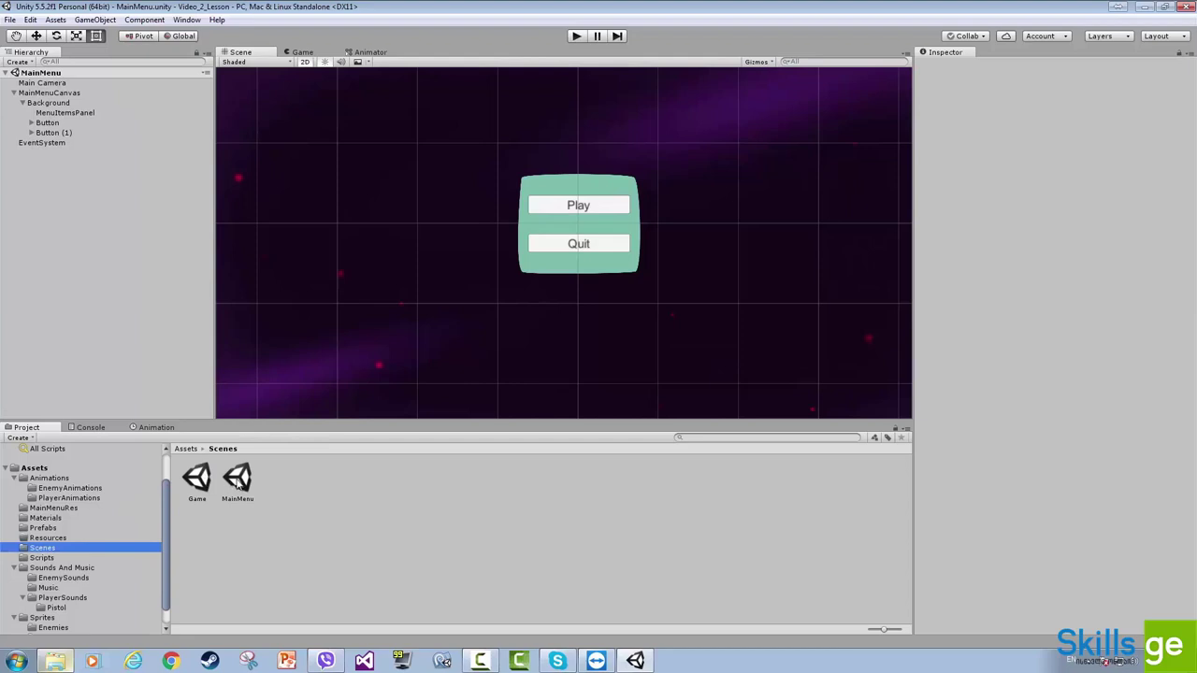
click(199, 481)
click(314, 493)
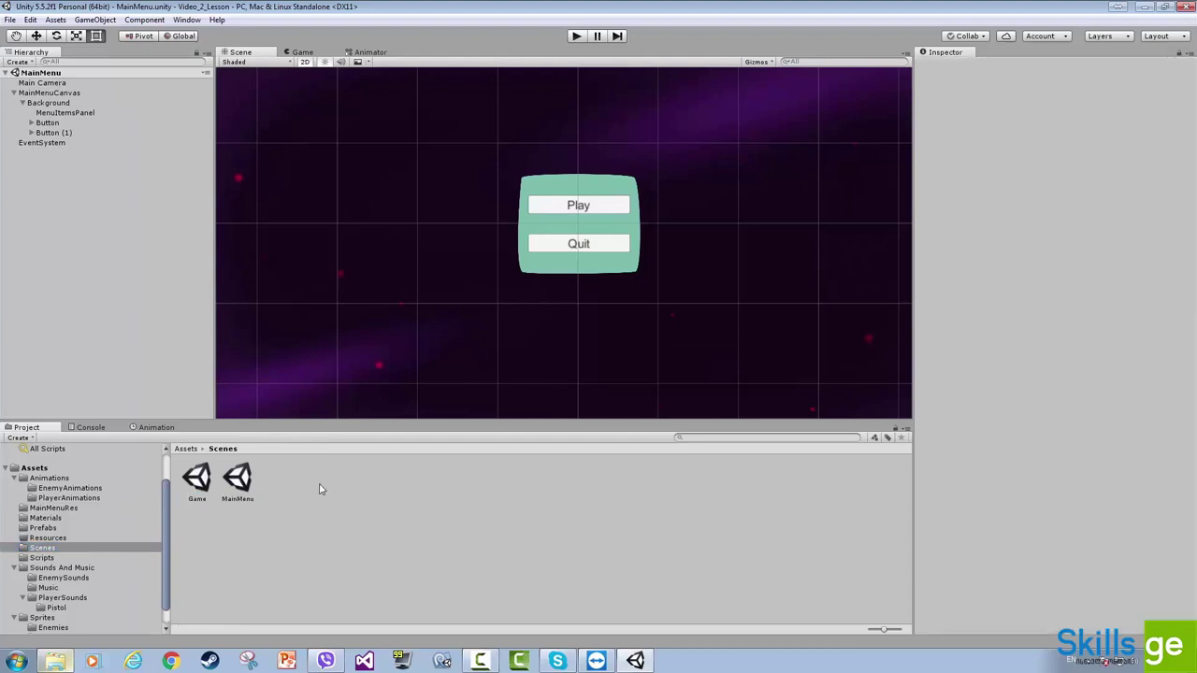